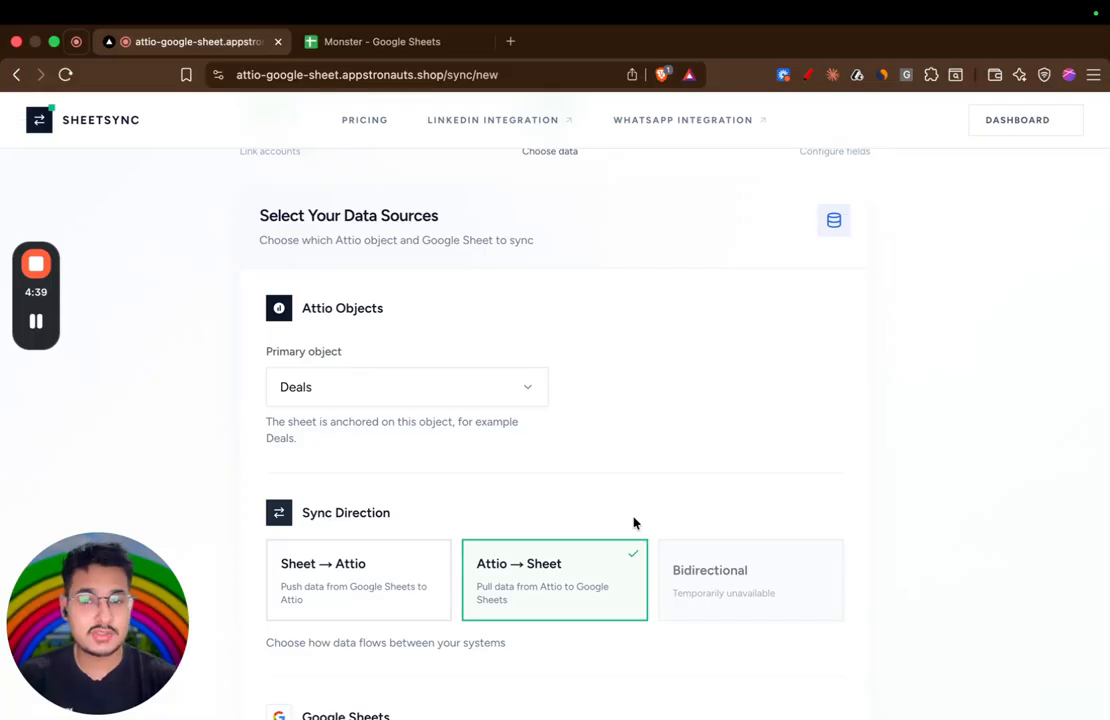
Go back to the account connection stage to check the Attio and Google Sheets links, and return to data source selection
{"action": "scroll", "coordinate": [633, 522], "scroll_direction": "down", "scroll_amount": 3}
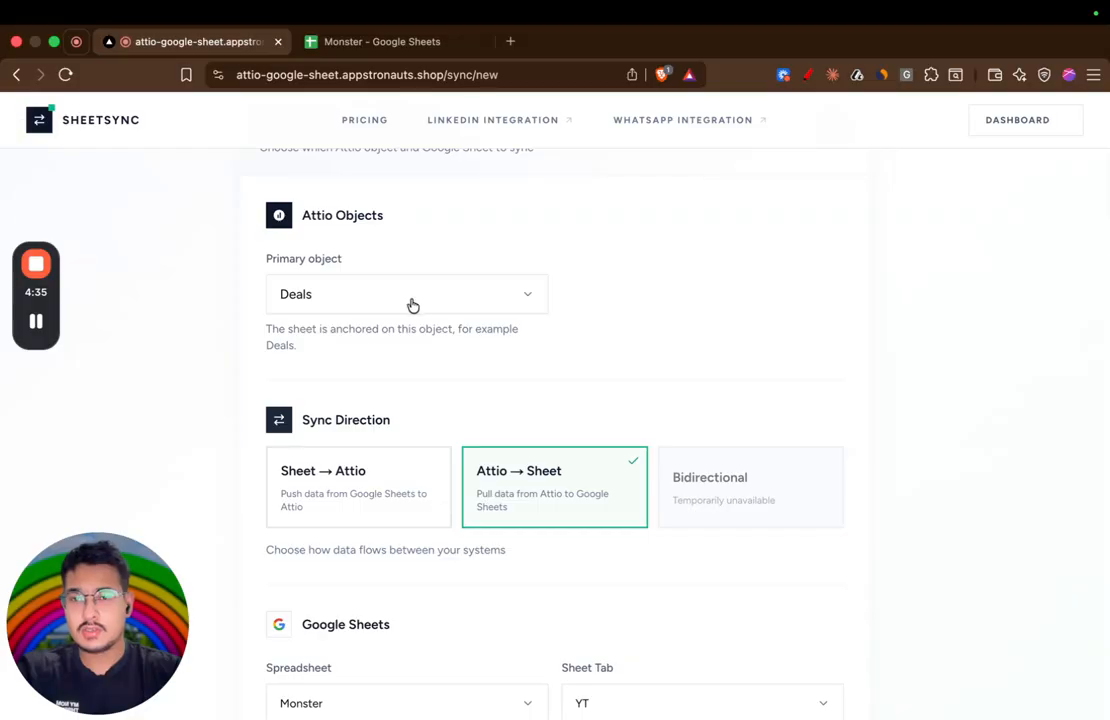
{"action": "scroll", "coordinate": [411, 304], "scroll_direction": "down", "scroll_amount": 3}
{"action": "left_click", "coordinate": [312, 651]}
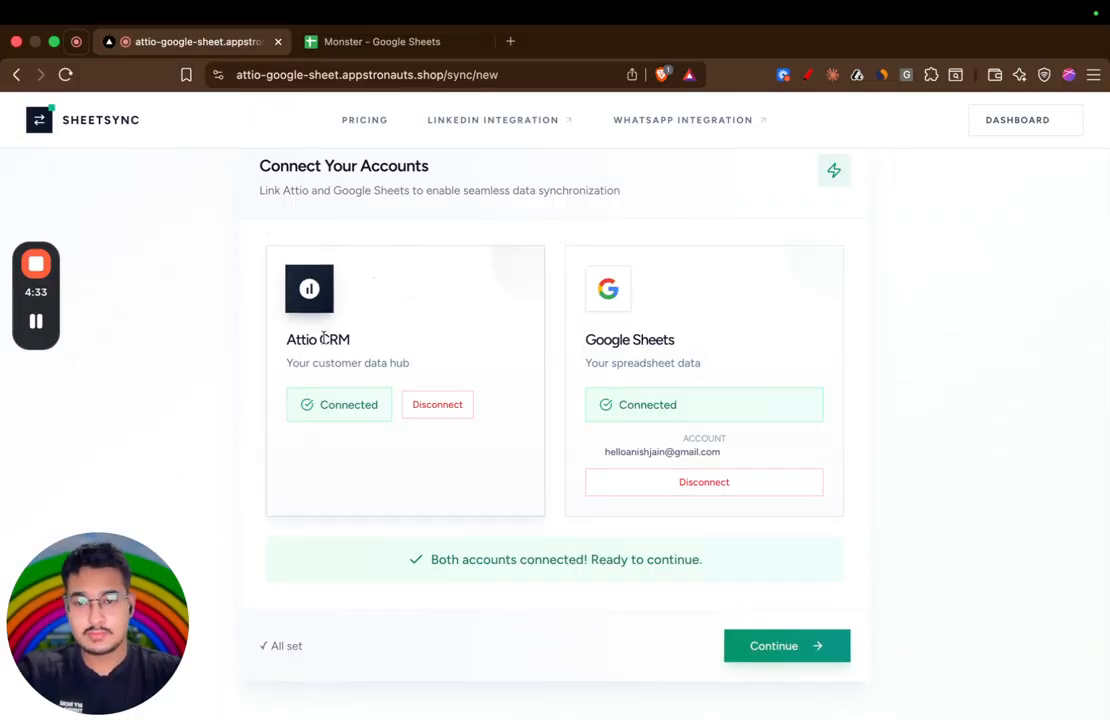
{"action": "left_click", "coordinate": [808, 641]}
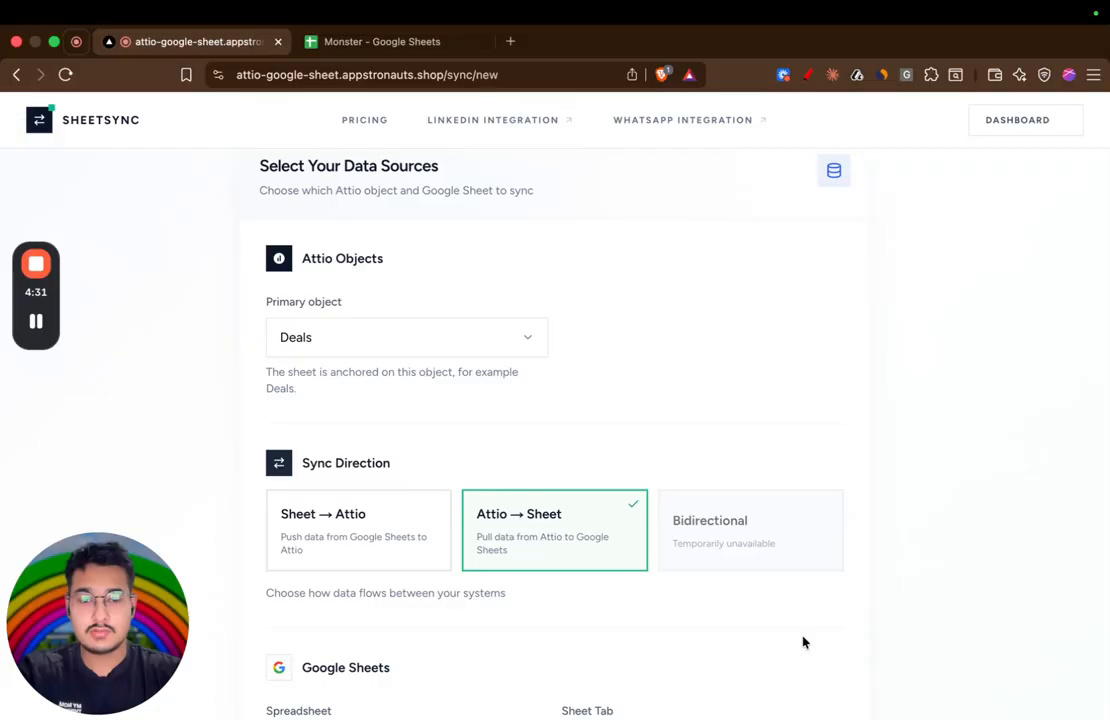
Review the available Attio primary objects, keeping Deals, and check the sync direction options
{"action": "scroll", "coordinate": [600, 473], "scroll_direction": "down", "scroll_amount": 2}
{"action": "left_click", "coordinate": [490, 265]}
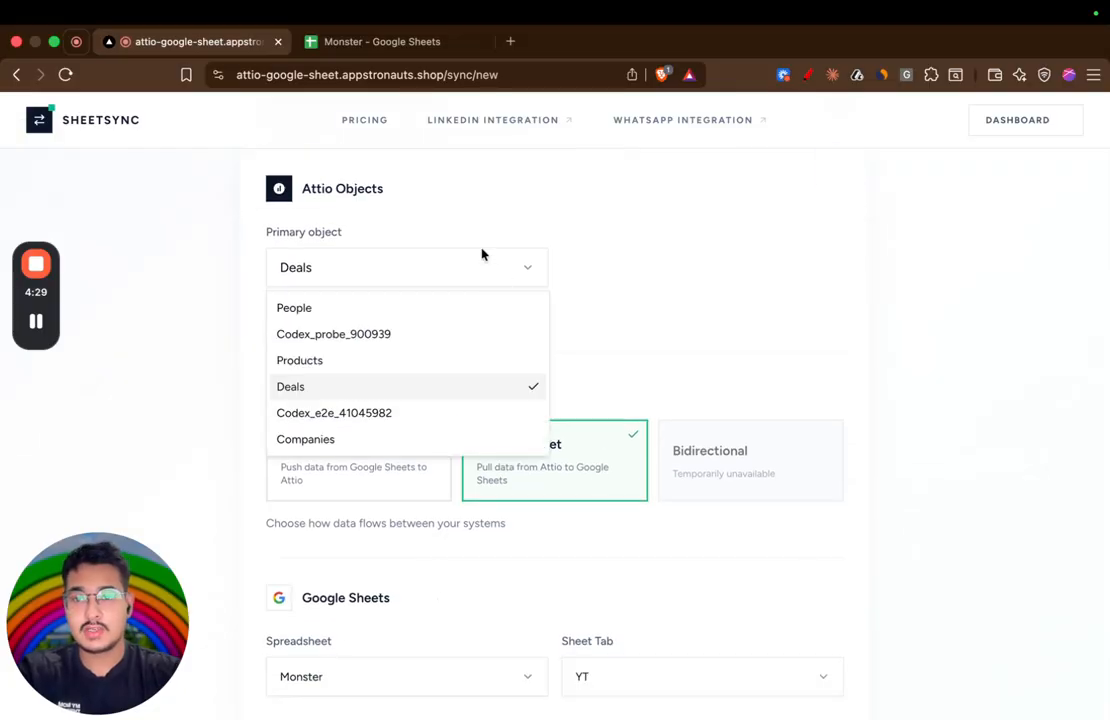
{"action": "left_click", "coordinate": [643, 349]}
{"action": "scroll", "coordinate": [645, 350], "scroll_direction": "down", "scroll_amount": 2}
{"action": "scroll", "coordinate": [645, 349], "scroll_direction": "down", "scroll_amount": 1}
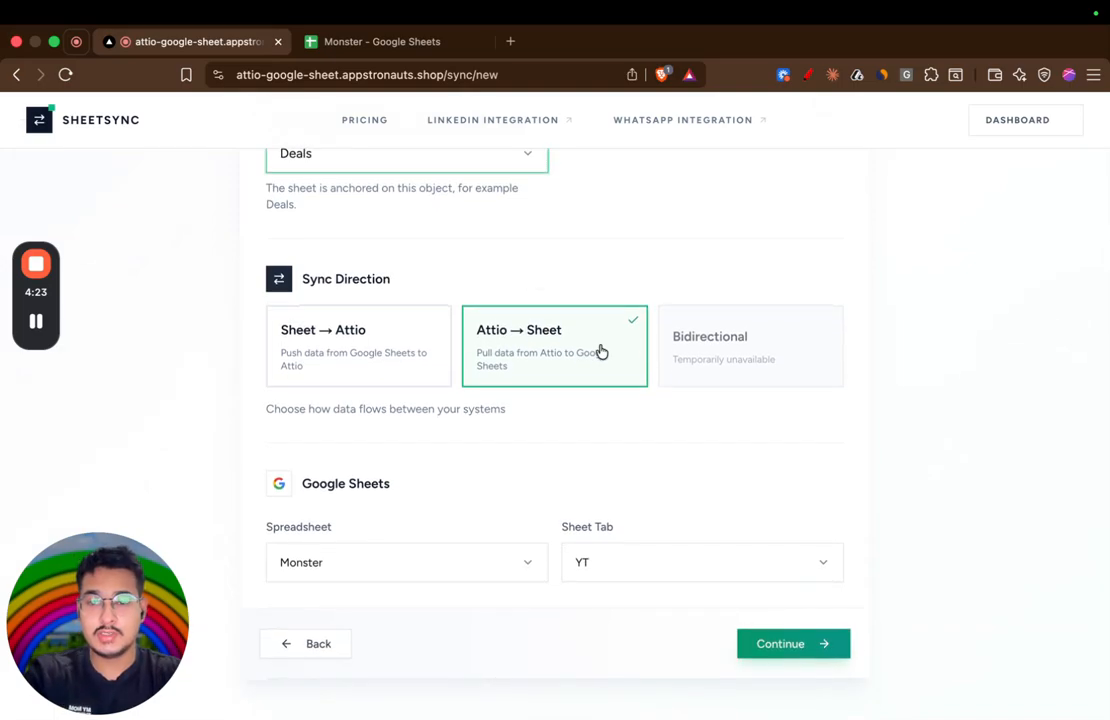
Try to continue to field mapping with the Monster spreadsheet and YT sheet tab selected
{"action": "left_click", "coordinate": [376, 563]}
{"action": "left_click", "coordinate": [377, 563]}
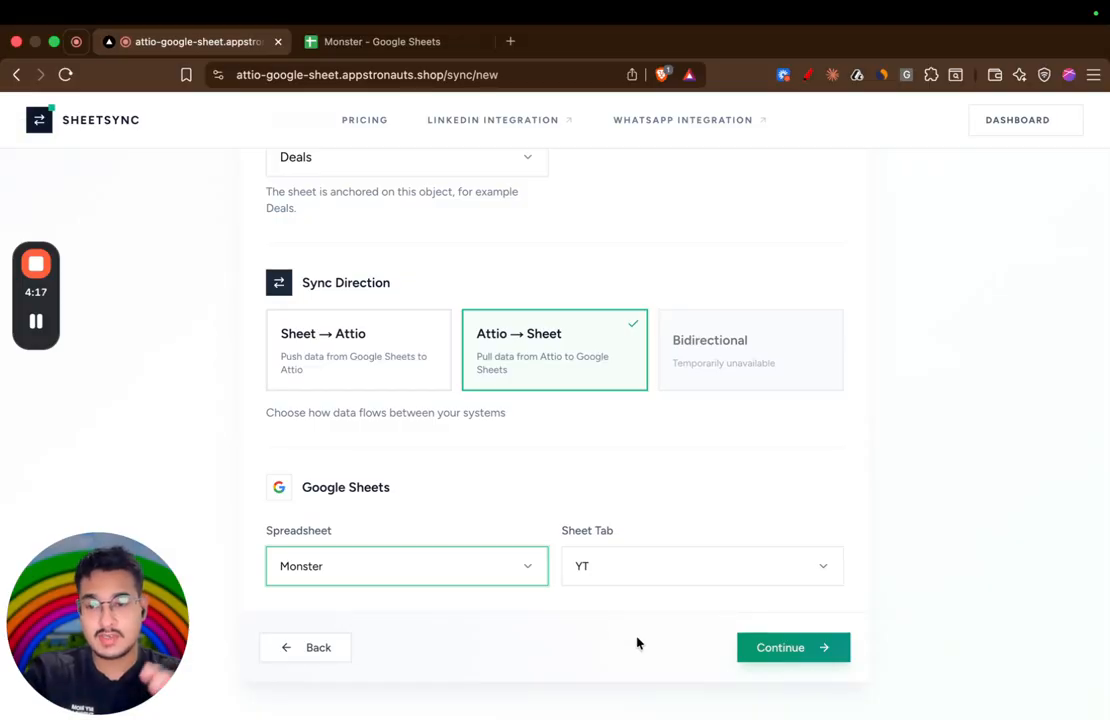
{"action": "left_click", "coordinate": [770, 651]}
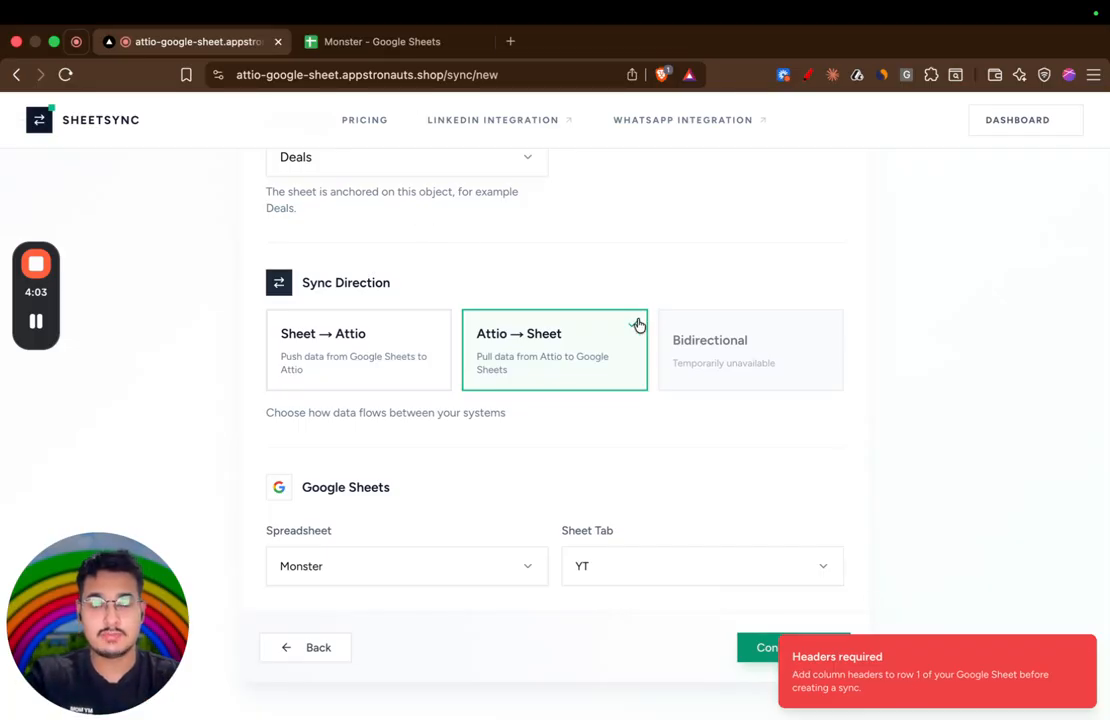
In the Monster spreadsheet in Google Sheets, enter the headers Deal Name, Stage and Email in cells A1 to C1
{"action": "left_click", "coordinate": [379, 40]}
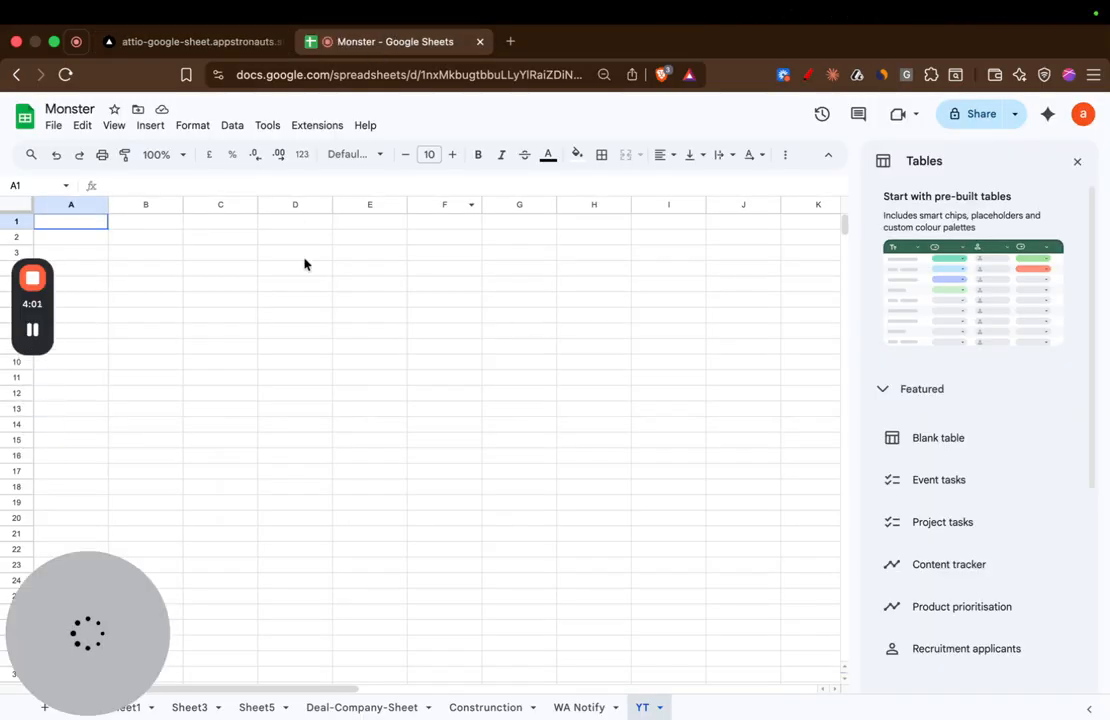
{"action": "double_click", "coordinate": [48, 222]}
{"action": "type", "text": "Deal Name"}
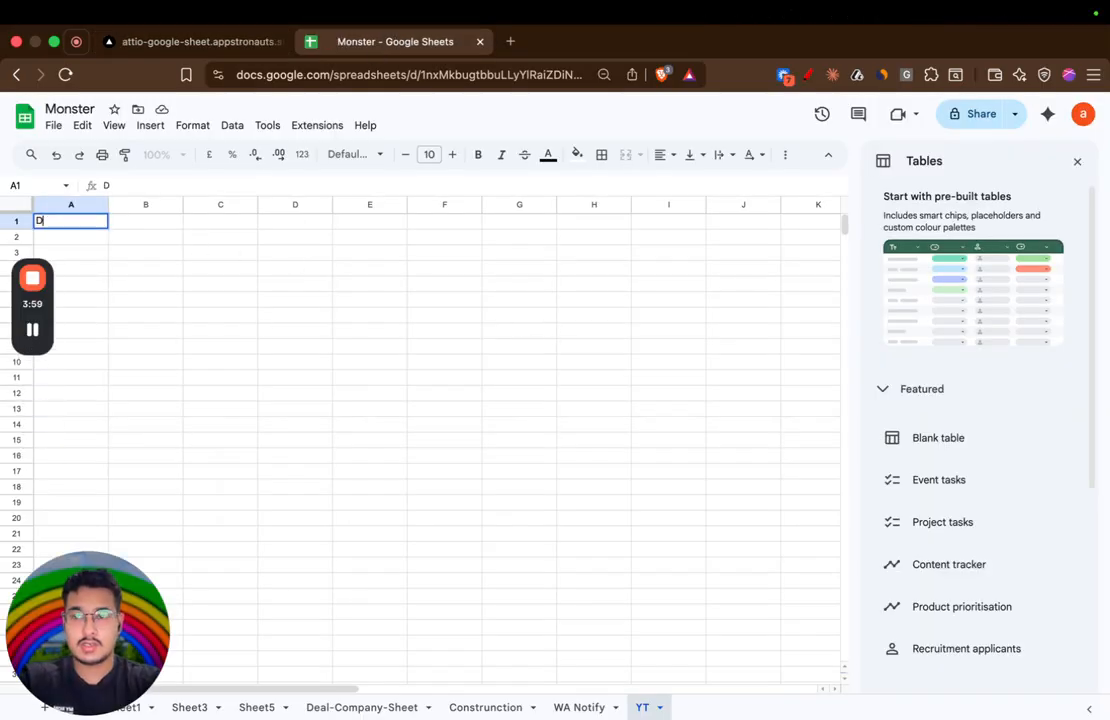
{"action": "left_click", "coordinate": [156, 225]}
{"action": "type", "text": "Stage"}
{"action": "left_click", "coordinate": [215, 221]}
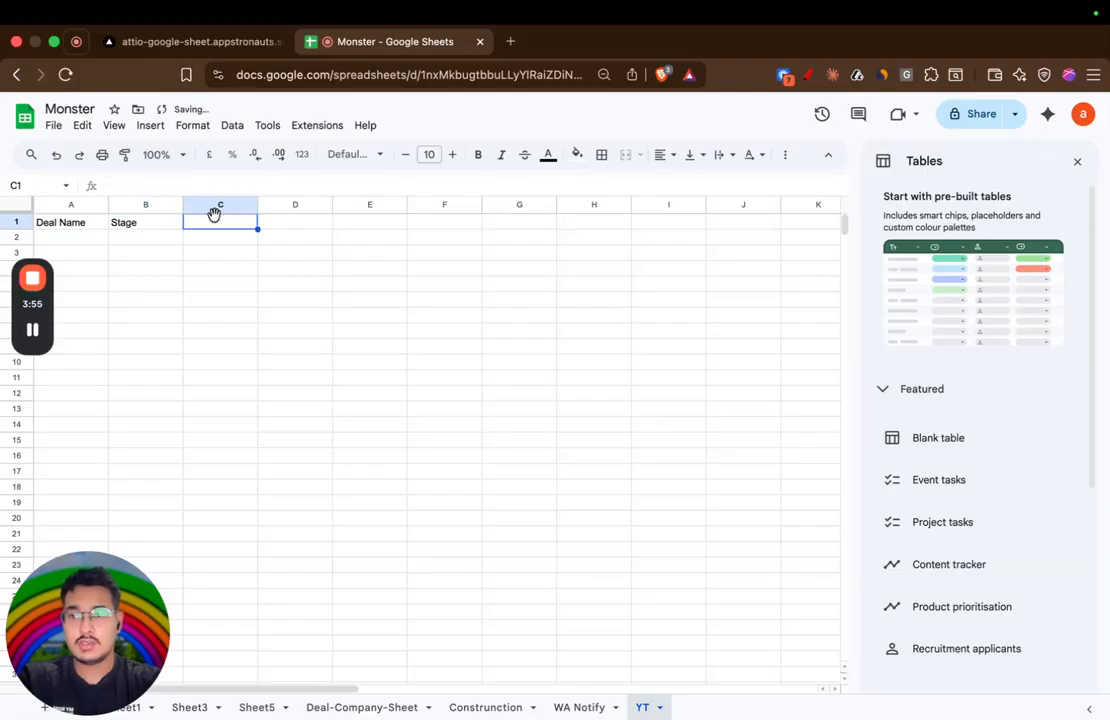
{"action": "type", "text": "Email"}
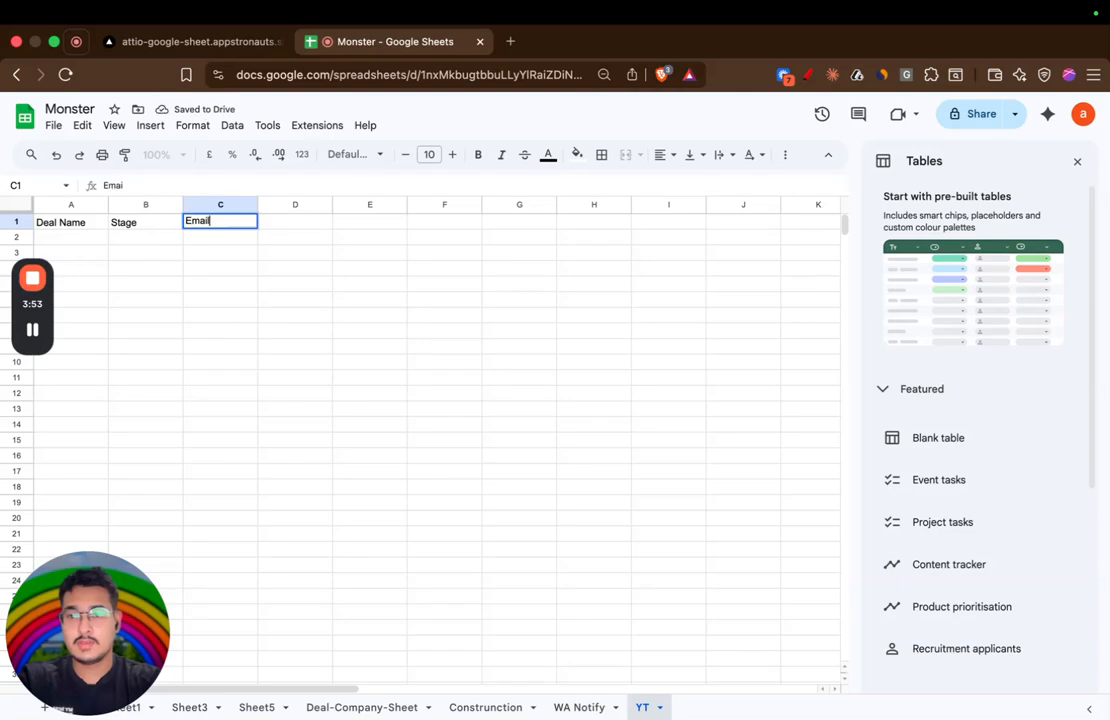
{"action": "left_click", "coordinate": [235, 243]}
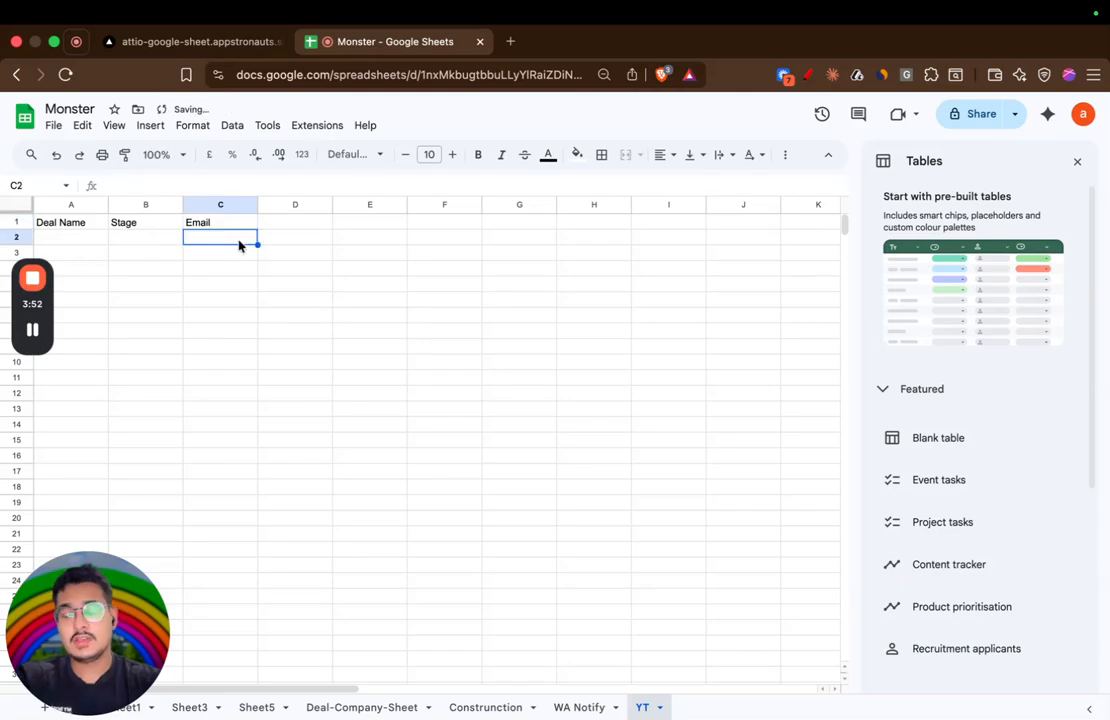
Return to SheetSync, dismiss the error notice and continue to field mapping
{"action": "left_click", "coordinate": [240, 42]}
{"action": "left_click", "coordinate": [1085, 650]}
{"action": "left_click", "coordinate": [810, 650]}
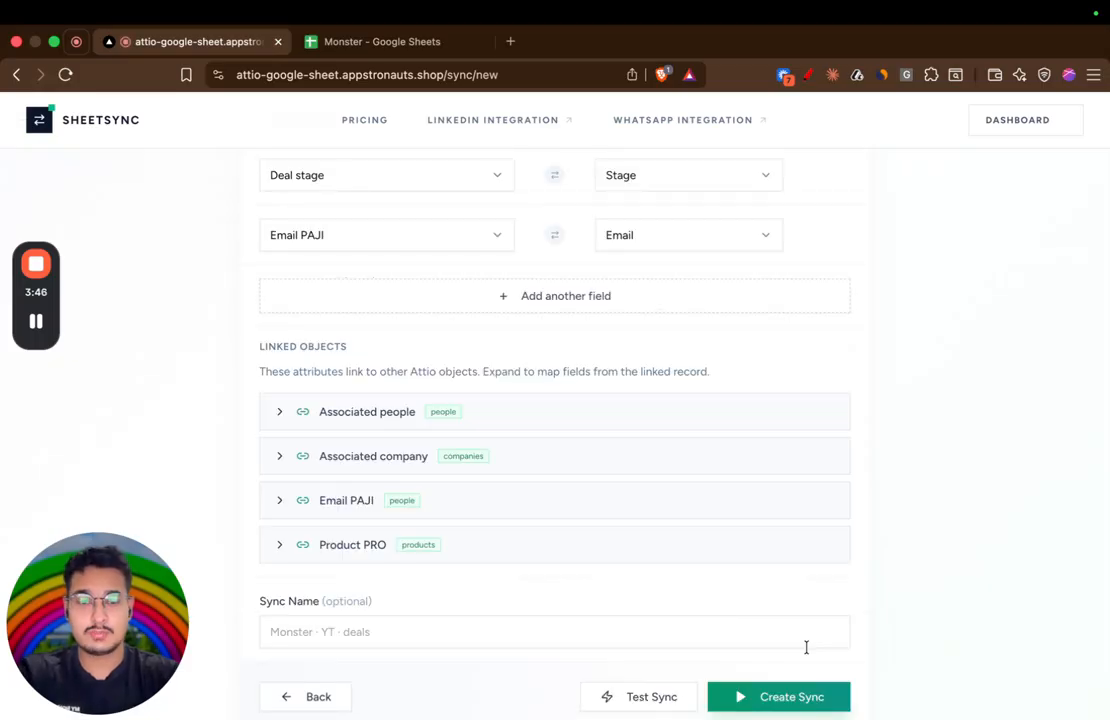
Remove the mapping between the Email PAJI attribute and the Email column
{"action": "scroll", "coordinate": [740, 450], "scroll_direction": "up", "scroll_amount": 3}
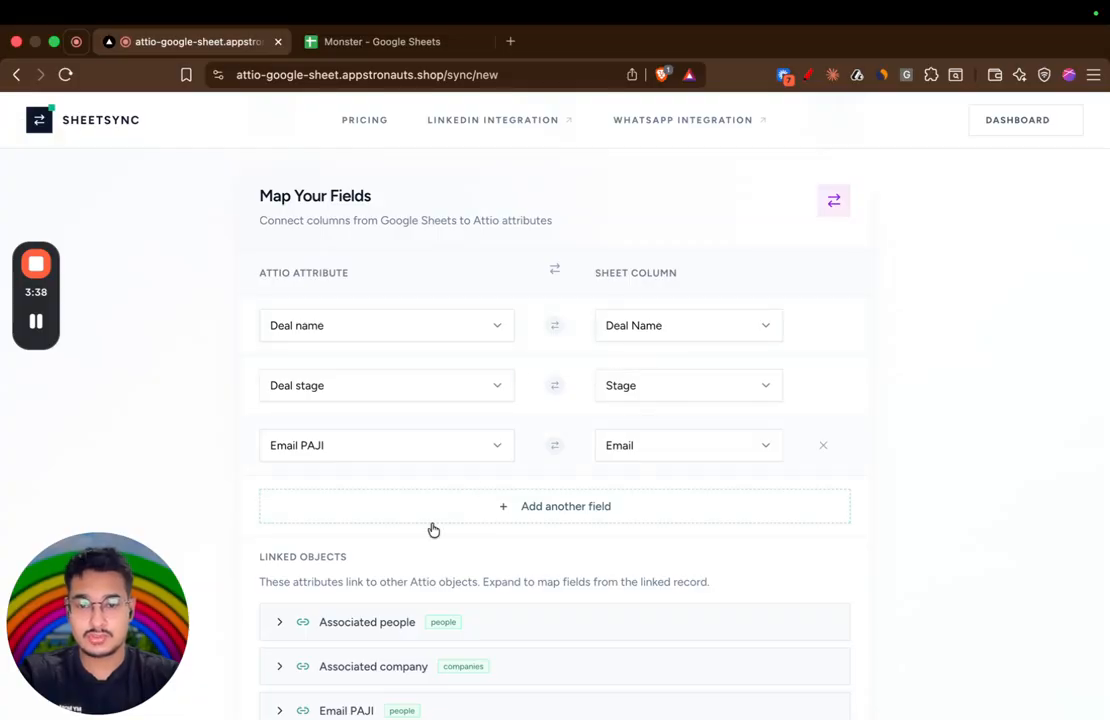
{"action": "scroll", "coordinate": [550, 496], "scroll_direction": "down", "scroll_amount": 2}
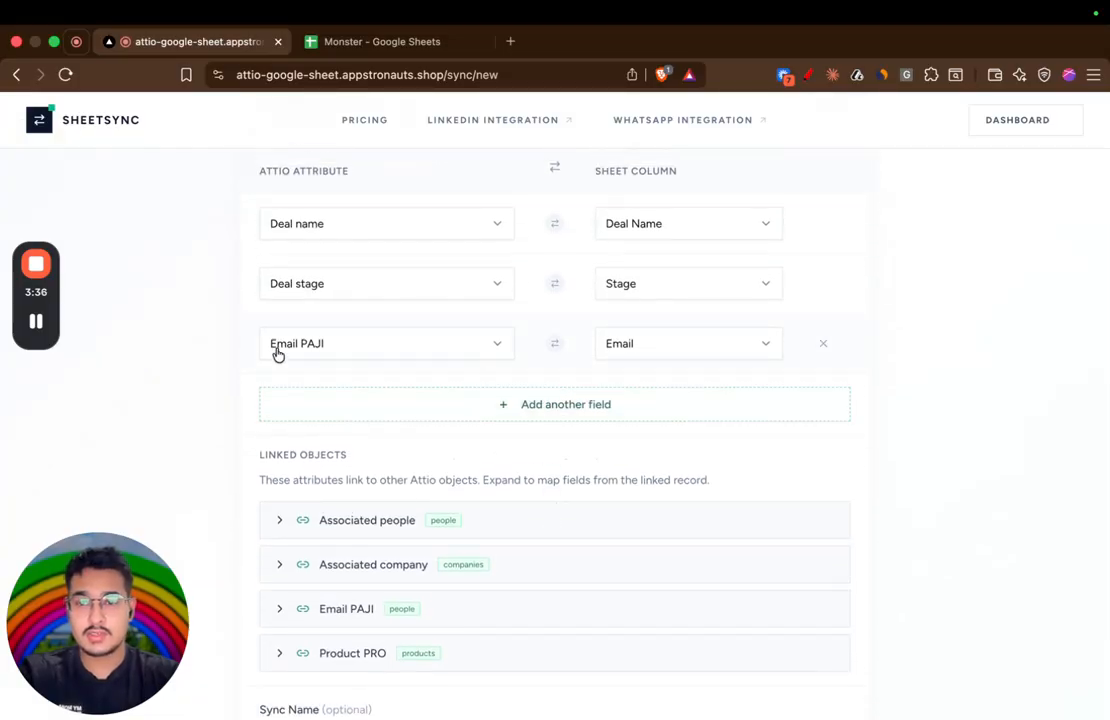
{"action": "left_click", "coordinate": [824, 345]}
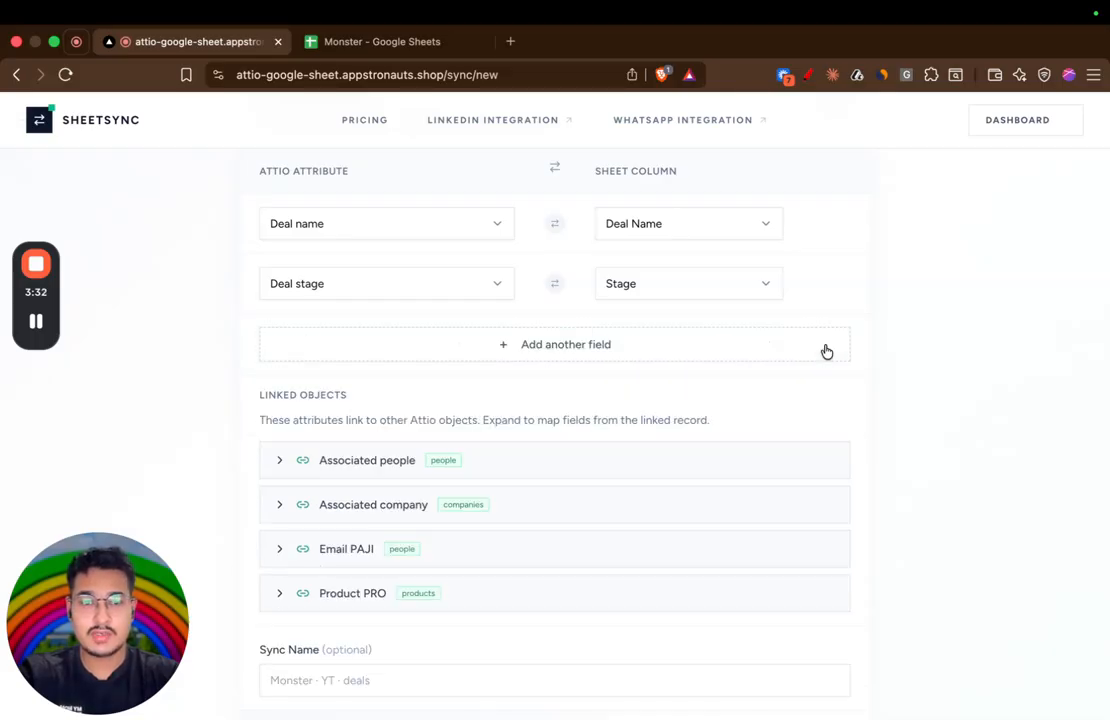
Add a field row under the Associated company linked object and look through the available company attributes
{"action": "left_click", "coordinate": [280, 507]}
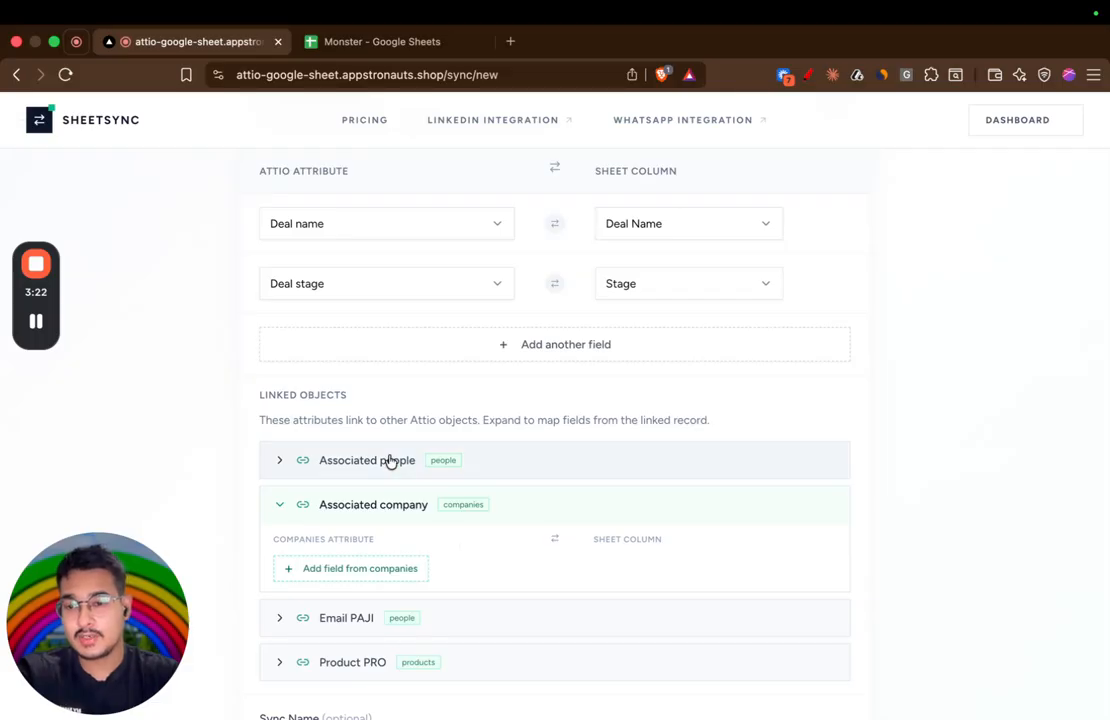
{"action": "scroll", "coordinate": [390, 460], "scroll_direction": "down", "scroll_amount": 1}
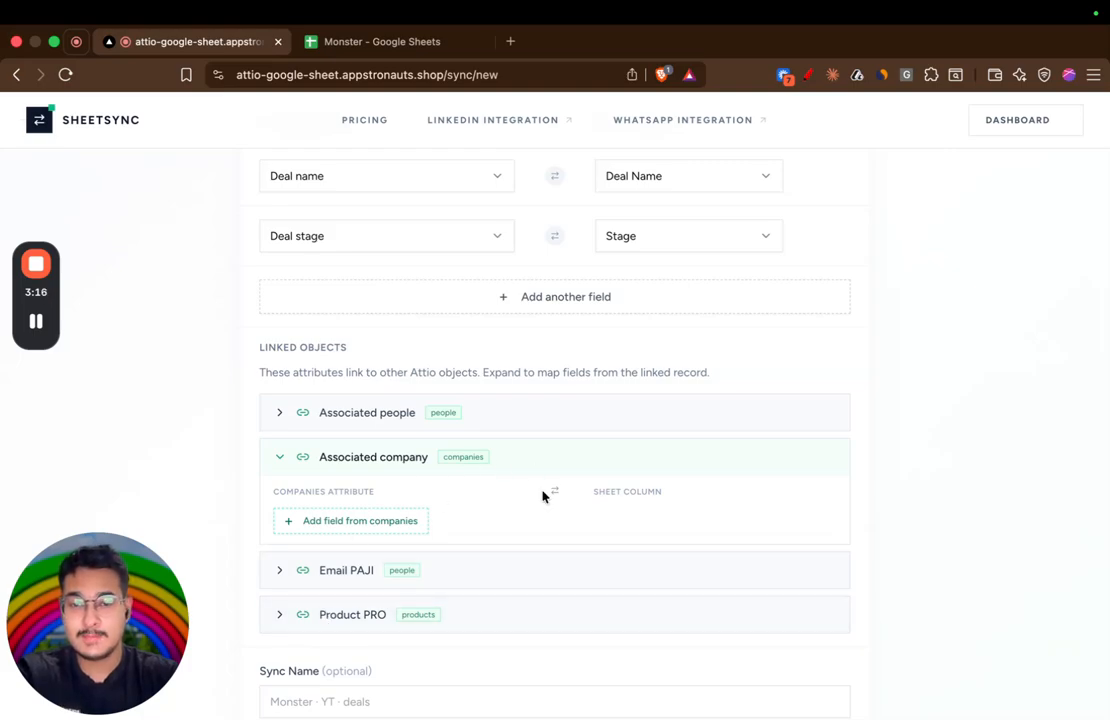
{"action": "left_click", "coordinate": [326, 522]}
{"action": "left_click", "coordinate": [364, 528]}
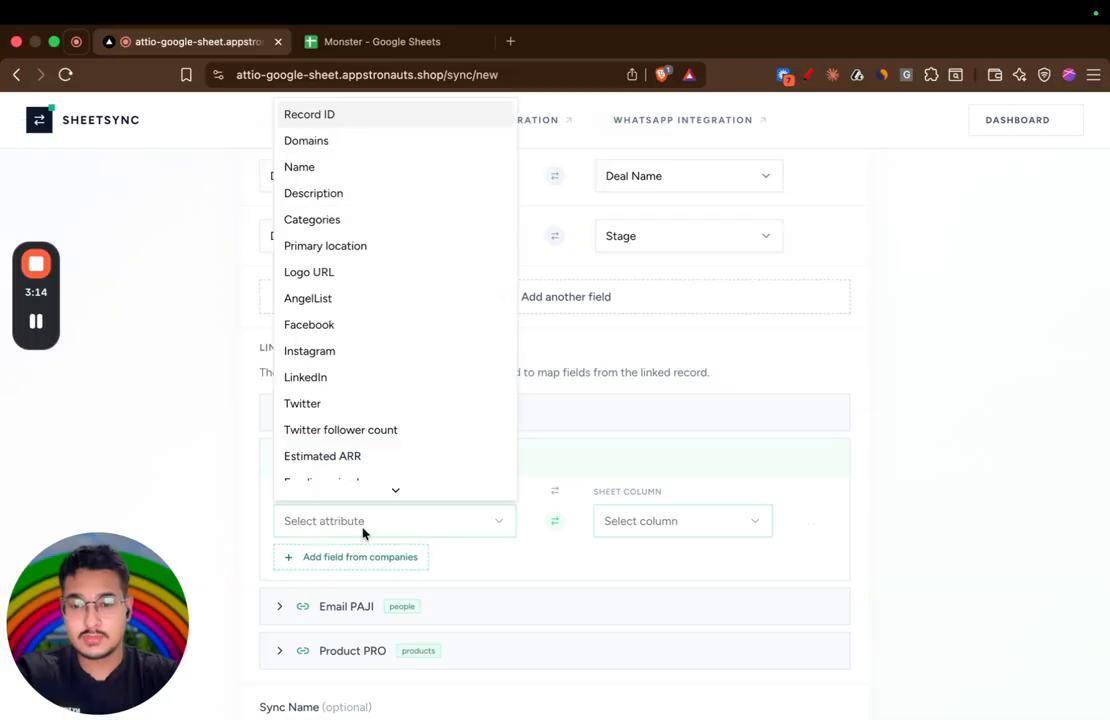
{"action": "scroll", "coordinate": [337, 364], "scroll_direction": "down", "scroll_amount": 3}
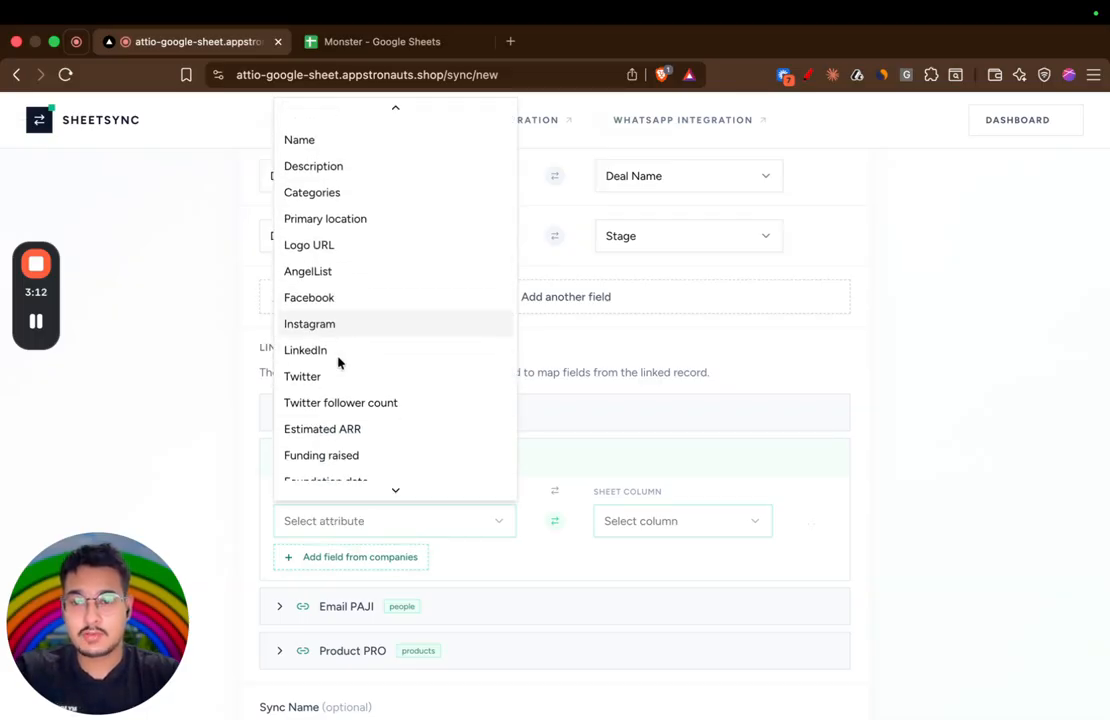
{"action": "scroll", "coordinate": [335, 441], "scroll_direction": "down", "scroll_amount": 3}
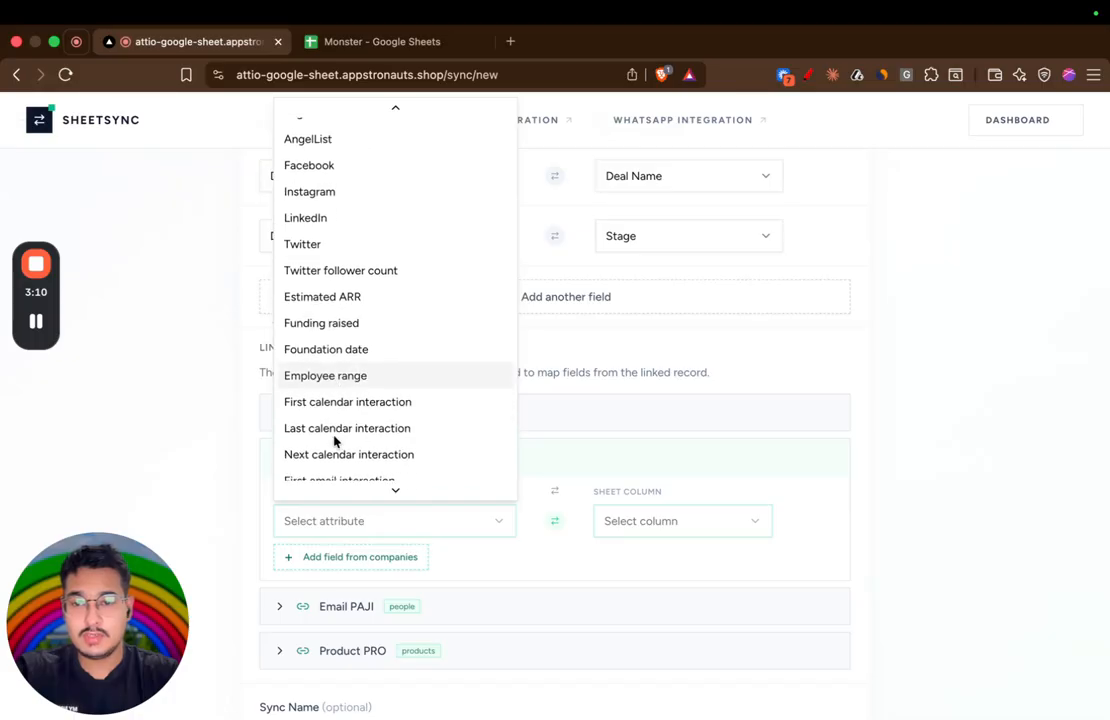
{"action": "scroll", "coordinate": [335, 441], "scroll_direction": "up", "scroll_amount": 4}
{"action": "scroll", "coordinate": [335, 441], "scroll_direction": "down", "scroll_amount": 5}
{"action": "scroll", "coordinate": [337, 460], "scroll_direction": "down", "scroll_amount": 1}
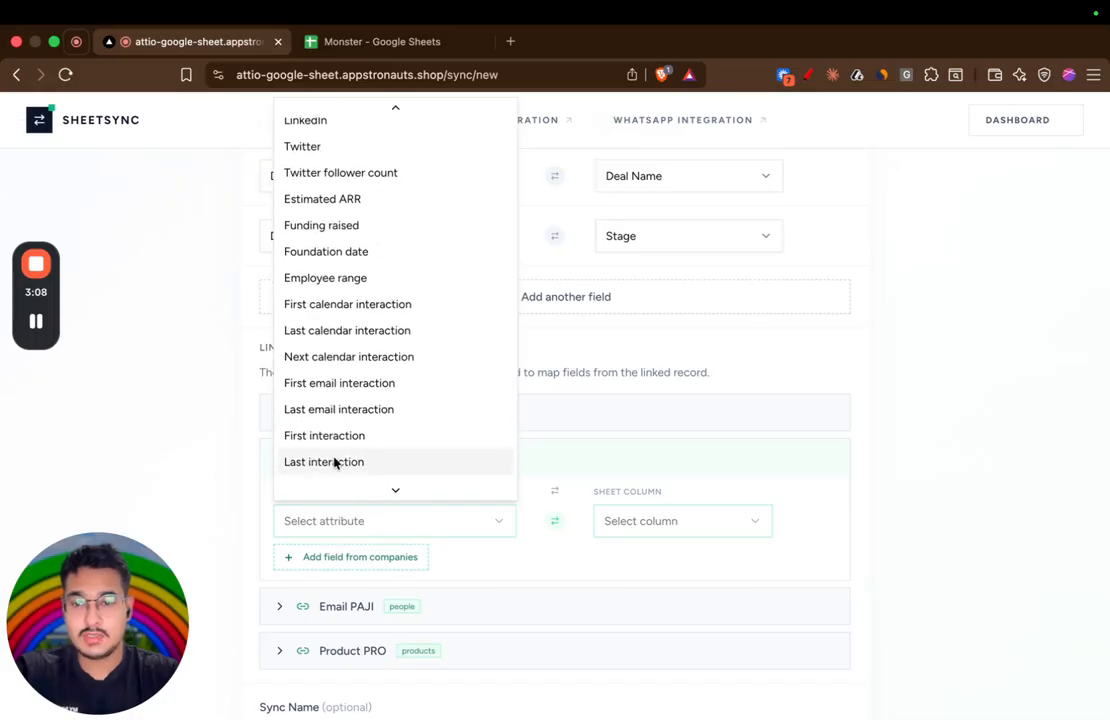
{"action": "scroll", "coordinate": [352, 366], "scroll_direction": "up", "scroll_amount": 4}
{"action": "scroll", "coordinate": [353, 365], "scroll_direction": "up", "scroll_amount": 3}
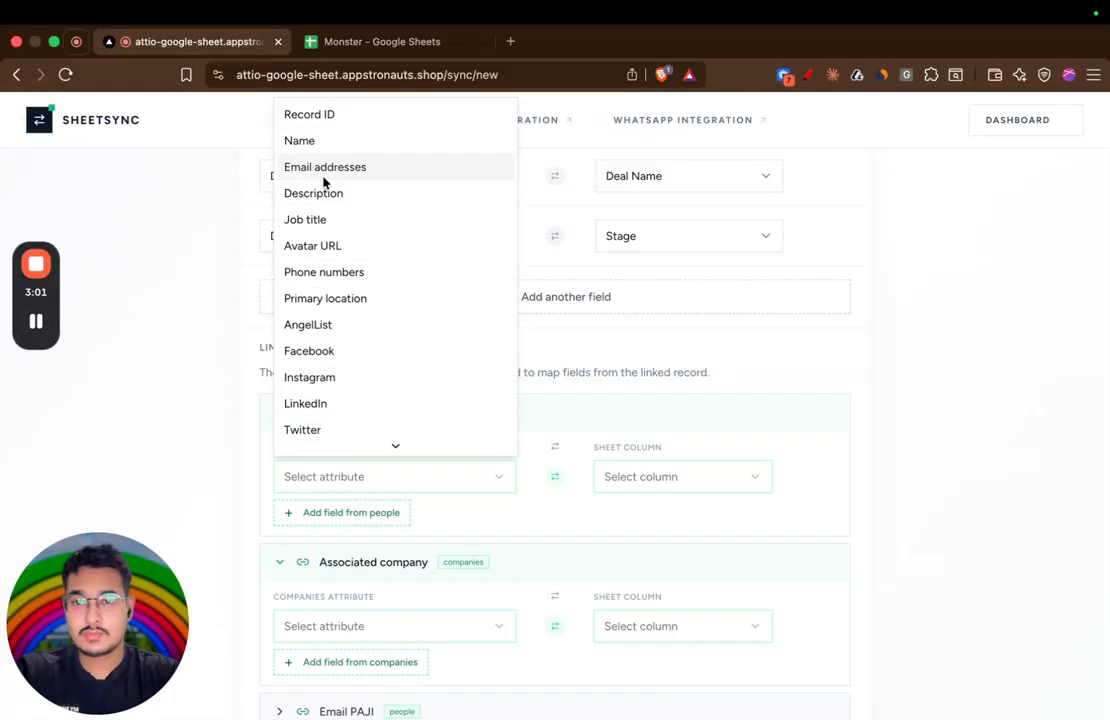
Map the Email addresses attribute of Associated people to the Email sheet column
{"action": "left_click", "coordinate": [325, 167]}
{"action": "left_click", "coordinate": [632, 477]}
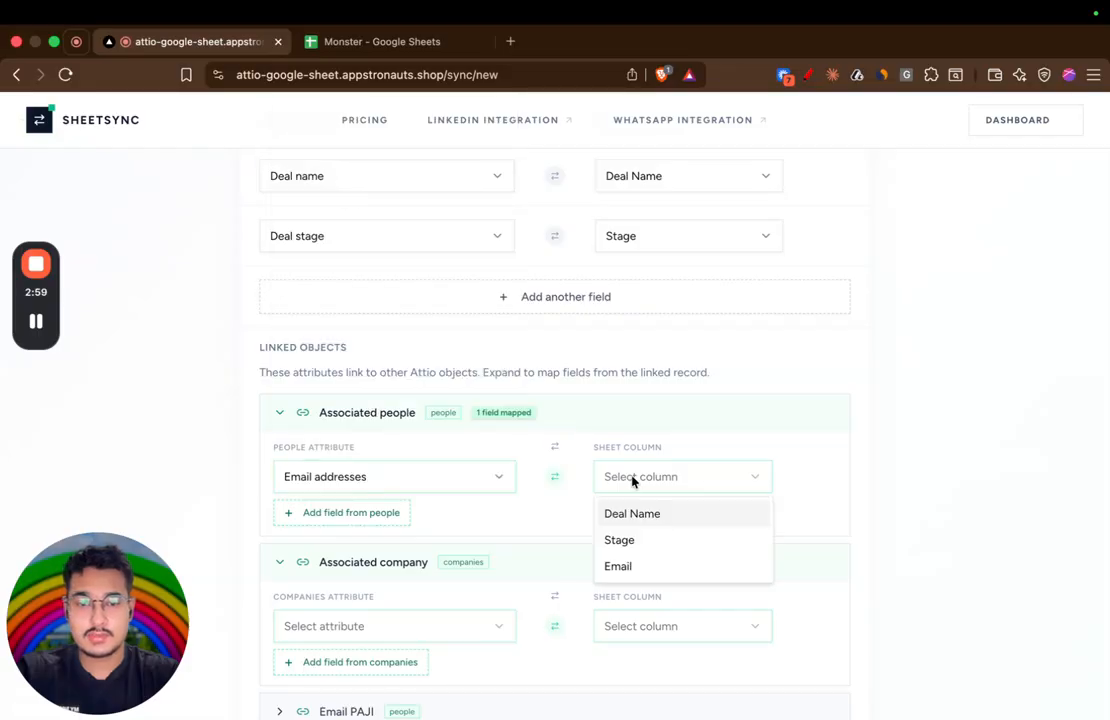
{"action": "left_click", "coordinate": [625, 566]}
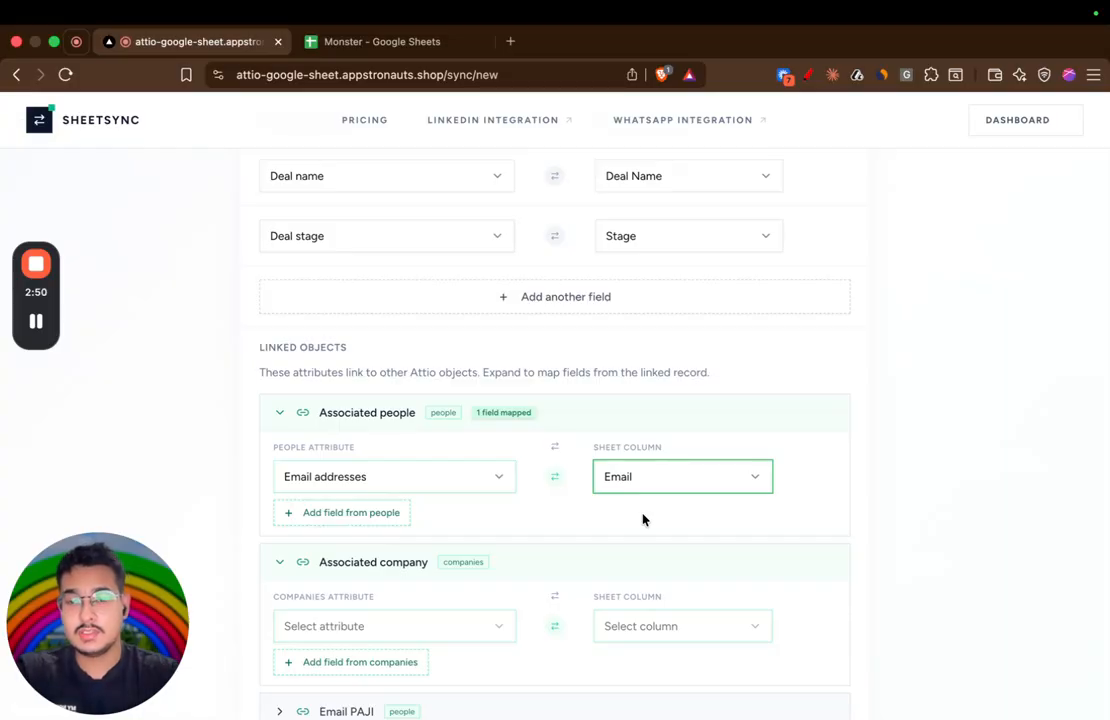
{"action": "scroll", "coordinate": [642, 518], "scroll_direction": "down", "scroll_amount": 5}
{"action": "left_click", "coordinate": [424, 580]}
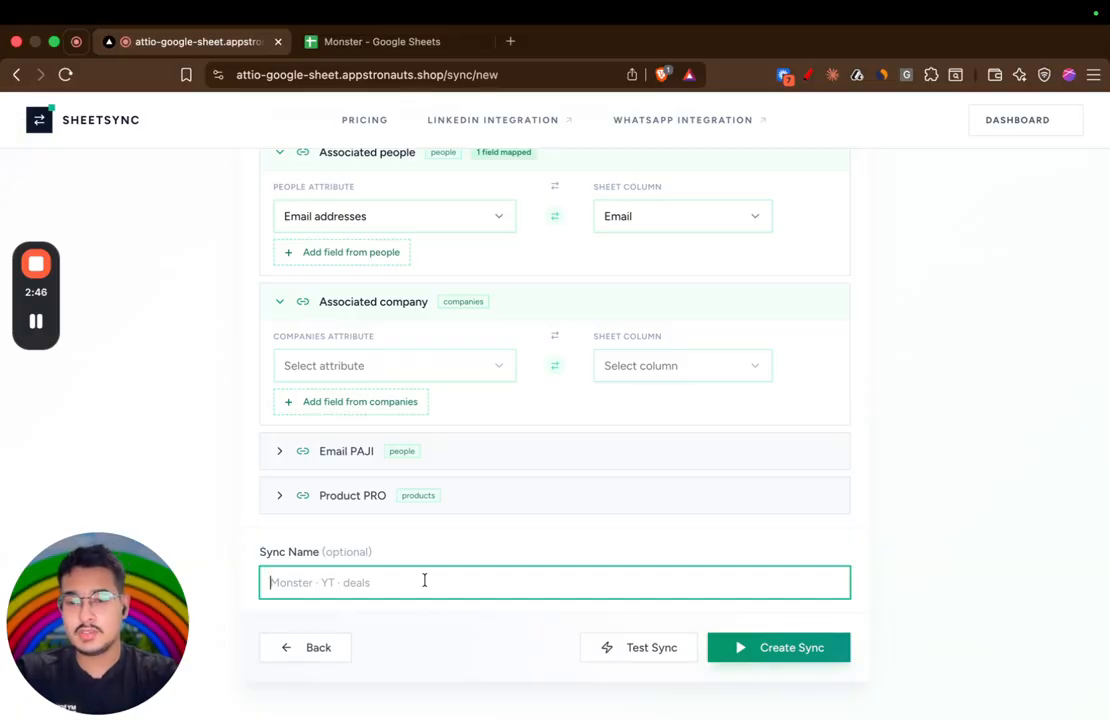
{"action": "type", "text": "gogo"}
{"action": "key", "text": "BackSpace"}
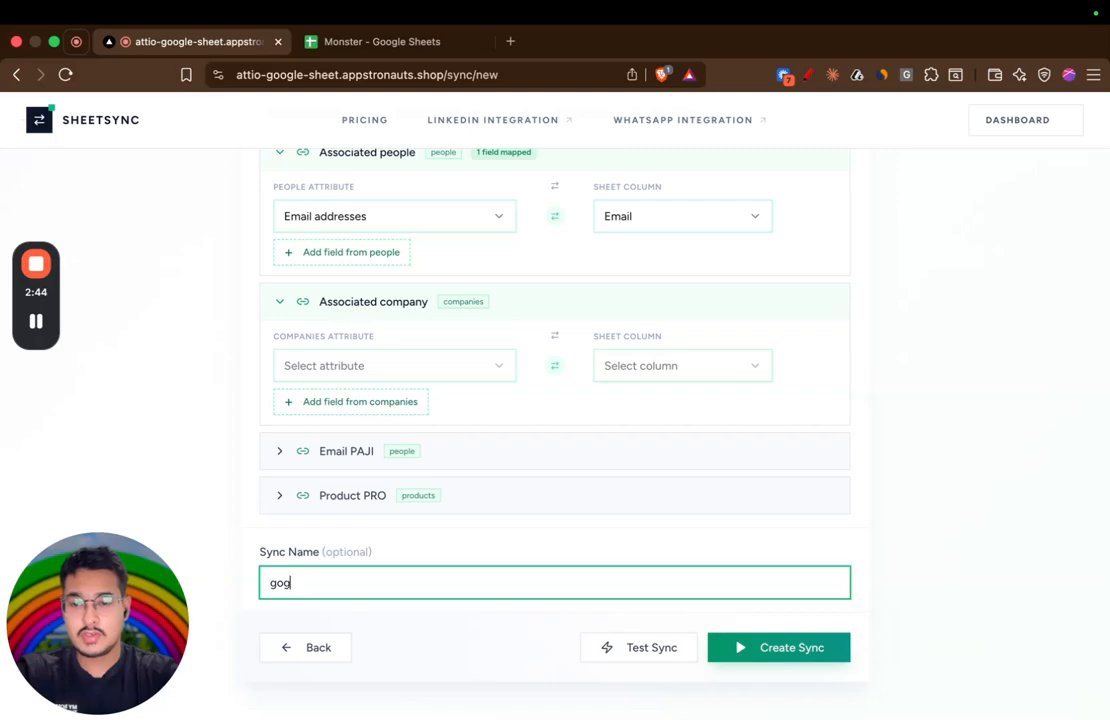
{"action": "key", "text": "BackSpace"}
{"action": "key", "text": "BackSpace"}
{"action": "key", "text": "BackSpace"}
{"action": "key", "text": "BackSpace"}
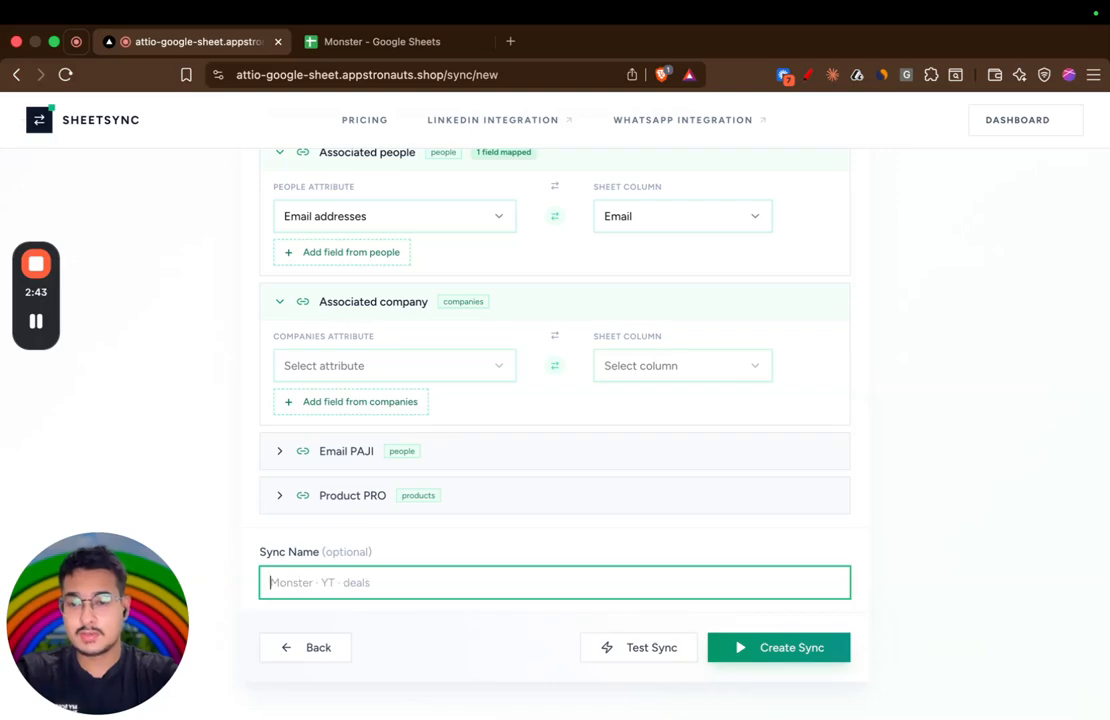
Create the sync with its default name and run the Monster · YT · deals sync immediately
{"action": "left_click", "coordinate": [784, 650]}
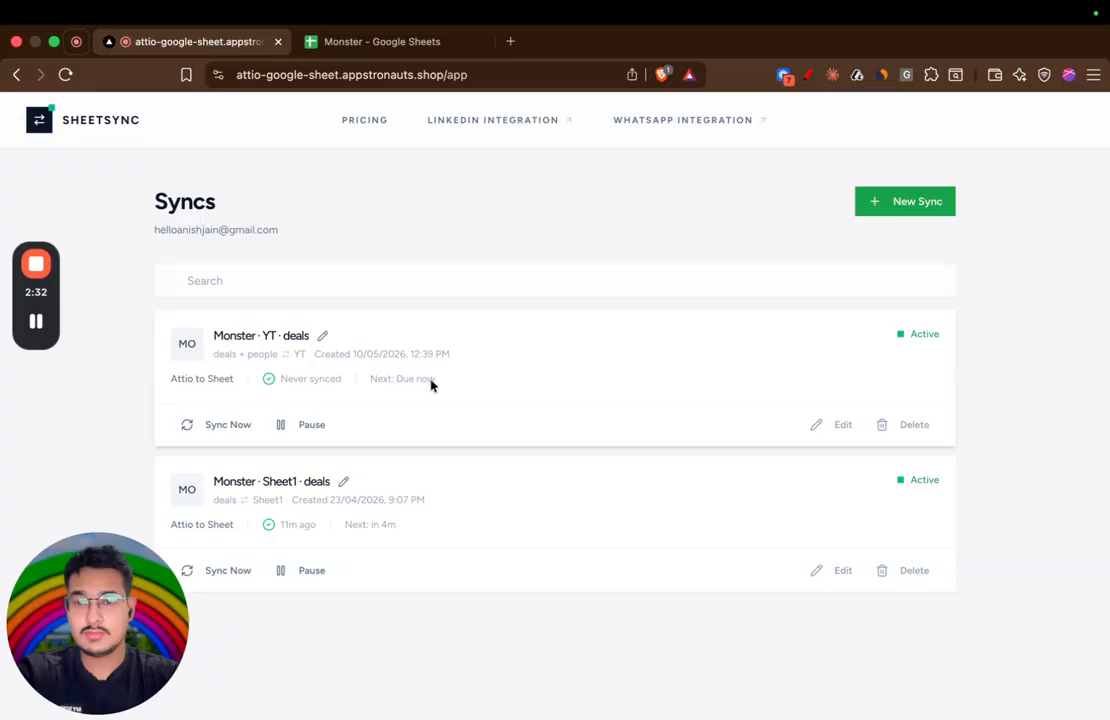
{"action": "left_click", "coordinate": [214, 427]}
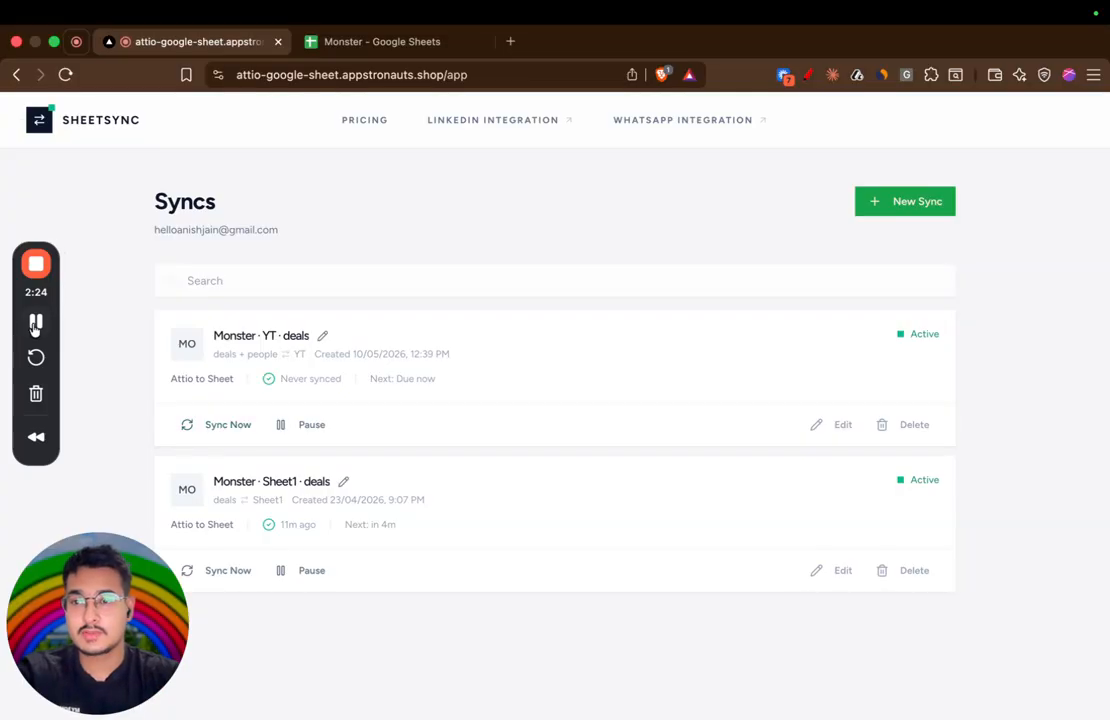
Switch to the Monster spreadsheet in Google Sheets, widen columns A to D and close the Tables sidebar
{"action": "key", "text": "ctrl+Tab"}
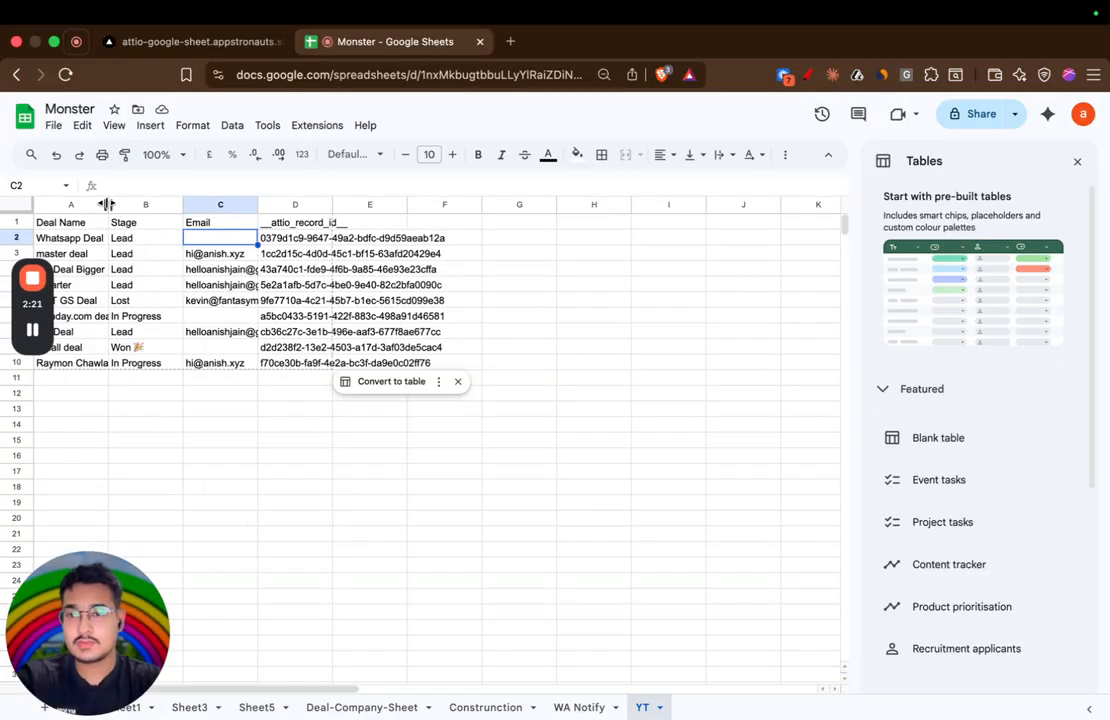
{"action": "left_click_drag", "start_coordinate": [108, 205], "coordinate": [183, 205]}
{"action": "left_click_drag", "start_coordinate": [258, 204], "coordinate": [355, 204]}
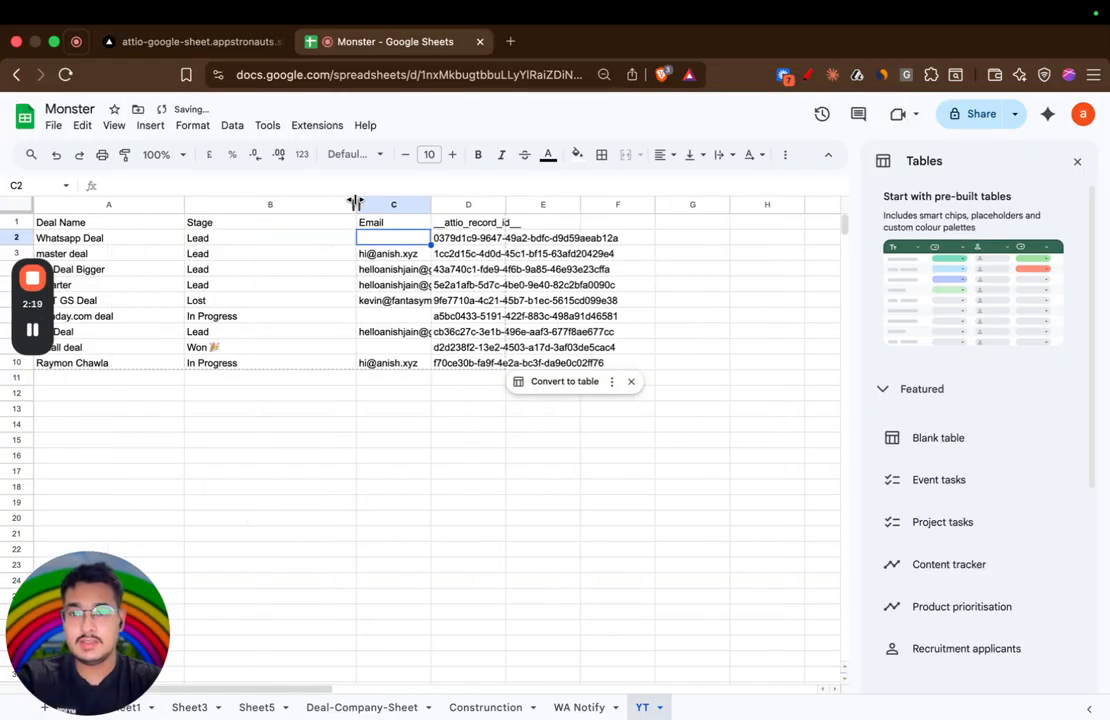
{"action": "left_click_drag", "start_coordinate": [430, 205], "coordinate": [617, 205]}
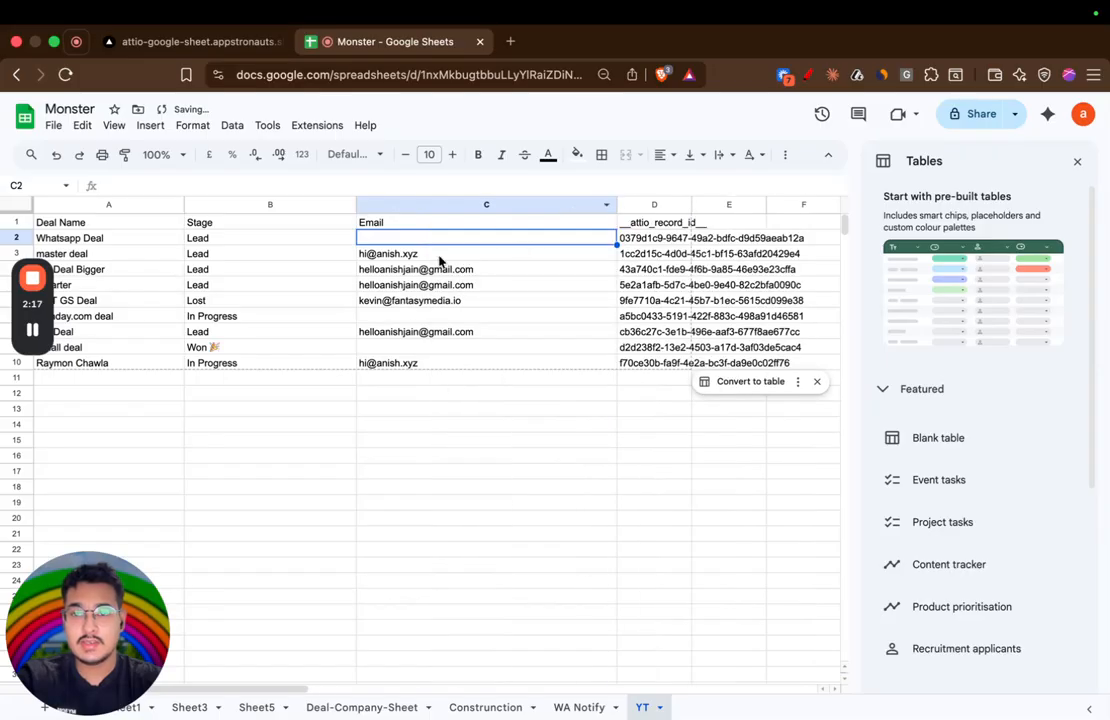
{"action": "left_click_drag", "start_coordinate": [692, 205], "coordinate": [808, 205]}
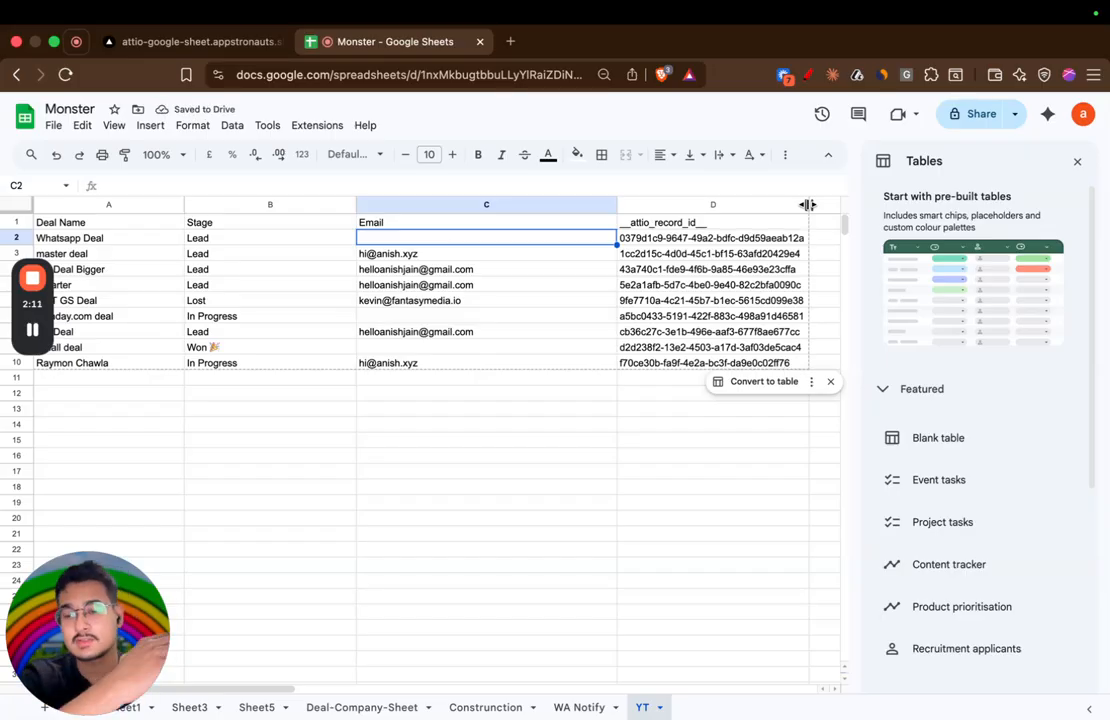
{"action": "left_click", "coordinate": [1077, 161]}
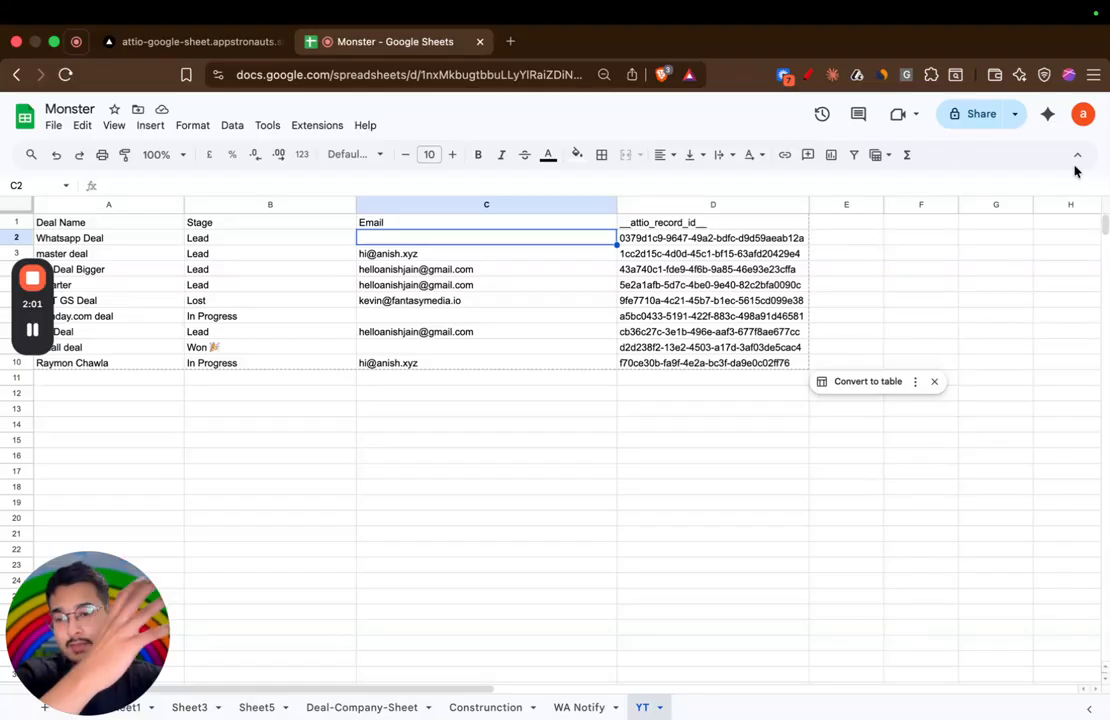
Switch to SheetSync, open the Monster · YT · deals sync for editing and review its field mappings and linked objects
{"action": "left_click", "coordinate": [198, 41]}
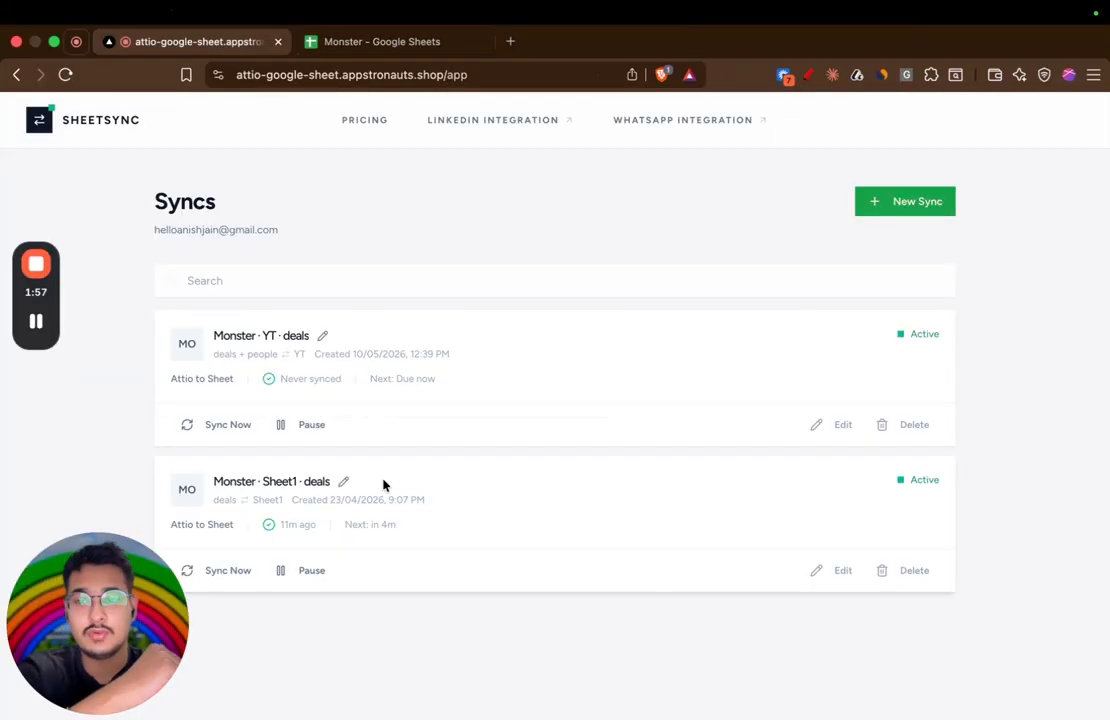
{"action": "left_click", "coordinate": [846, 428]}
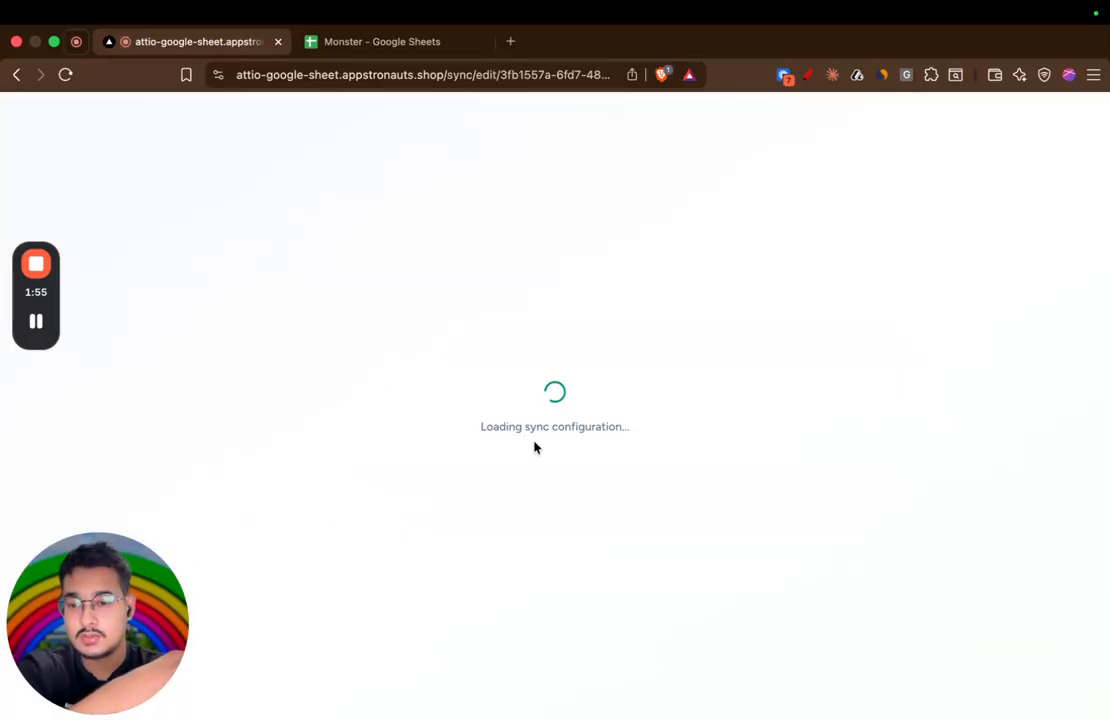
{"action": "scroll", "coordinate": [535, 448], "scroll_direction": "down", "scroll_amount": 2}
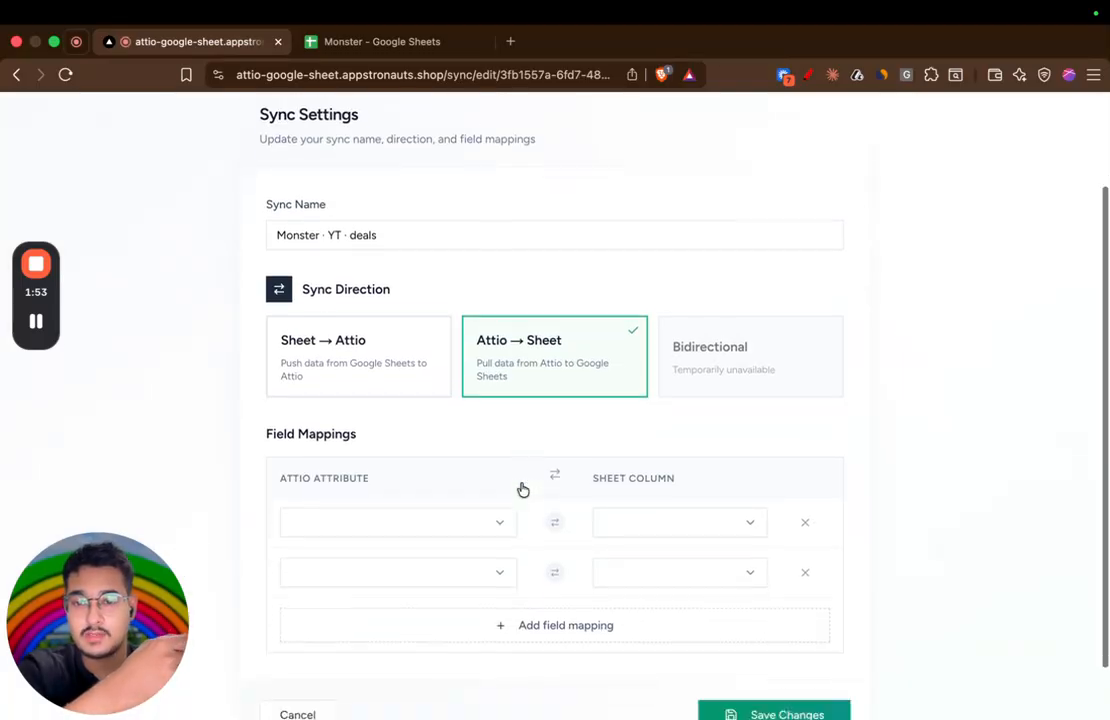
{"action": "scroll", "coordinate": [416, 540], "scroll_direction": "up", "scroll_amount": 2}
{"action": "scroll", "coordinate": [520, 523], "scroll_direction": "down", "scroll_amount": 3}
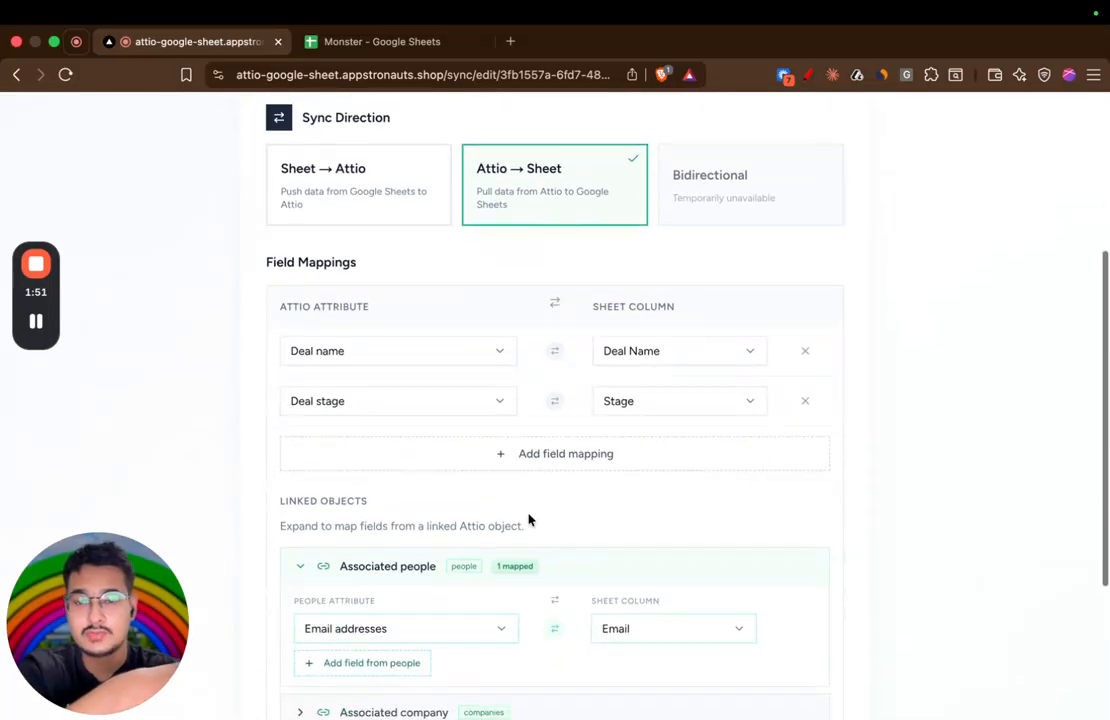
{"action": "scroll", "coordinate": [565, 466], "scroll_direction": "down", "scroll_amount": 3}
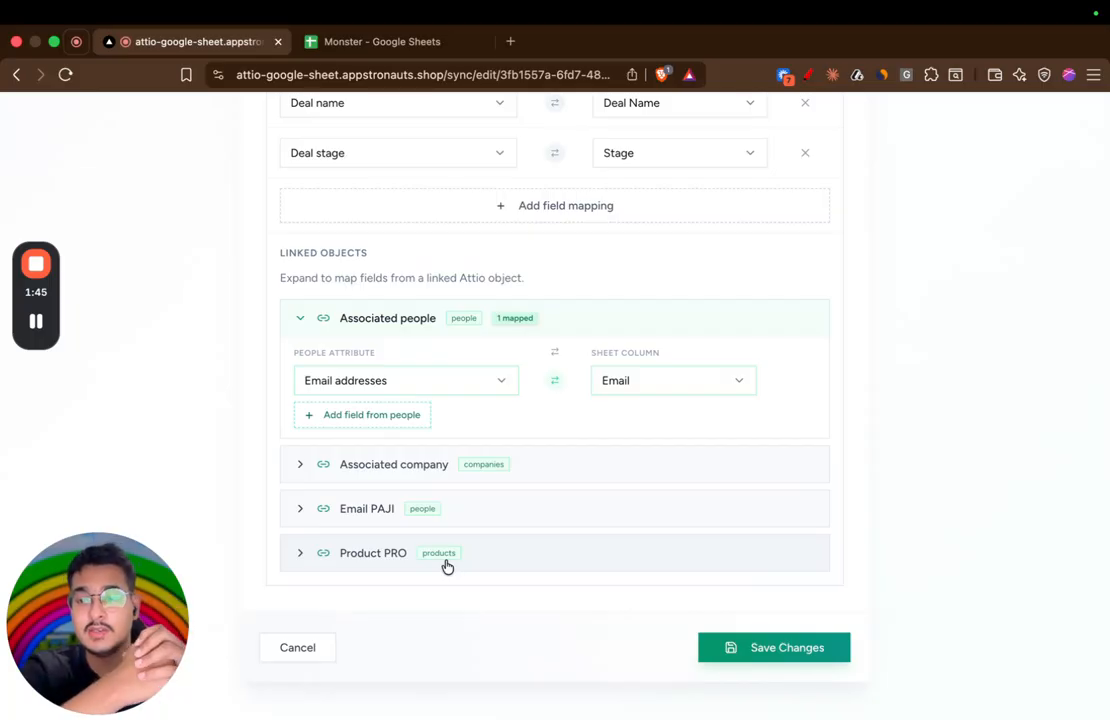
Switch to the Monster spreadsheet and enter Product Name as a column header in cell E1 of the YT sheet
{"action": "left_click", "coordinate": [352, 42]}
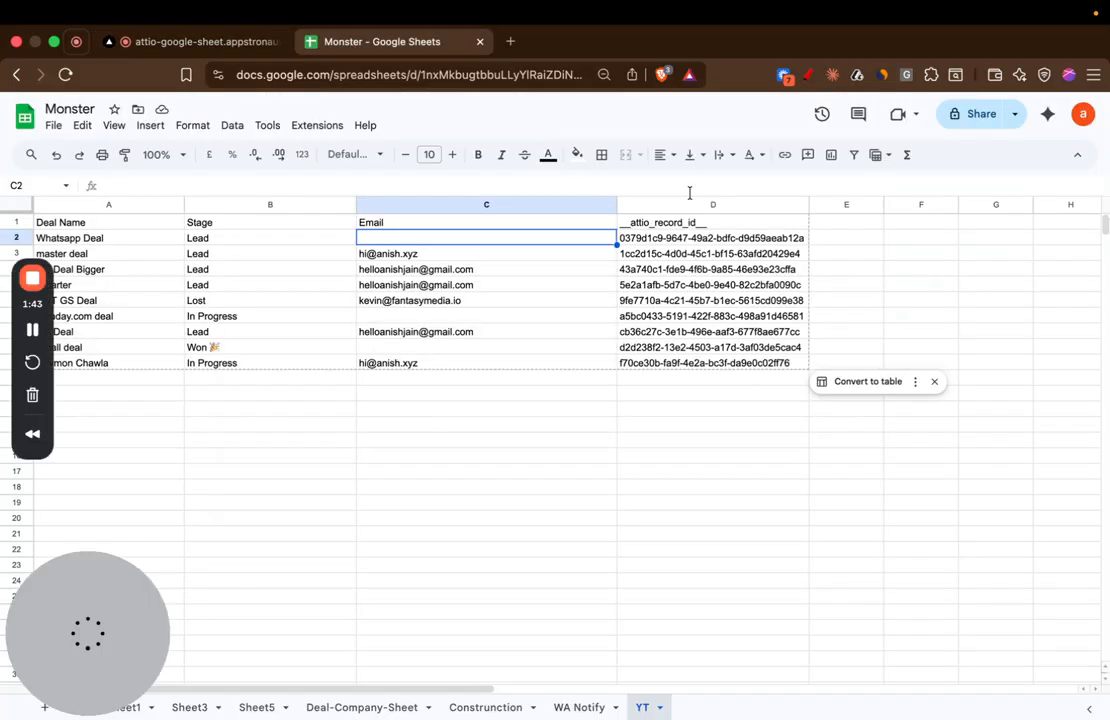
{"action": "left_click", "coordinate": [848, 223]}
{"action": "type", "text": "Product Name"}
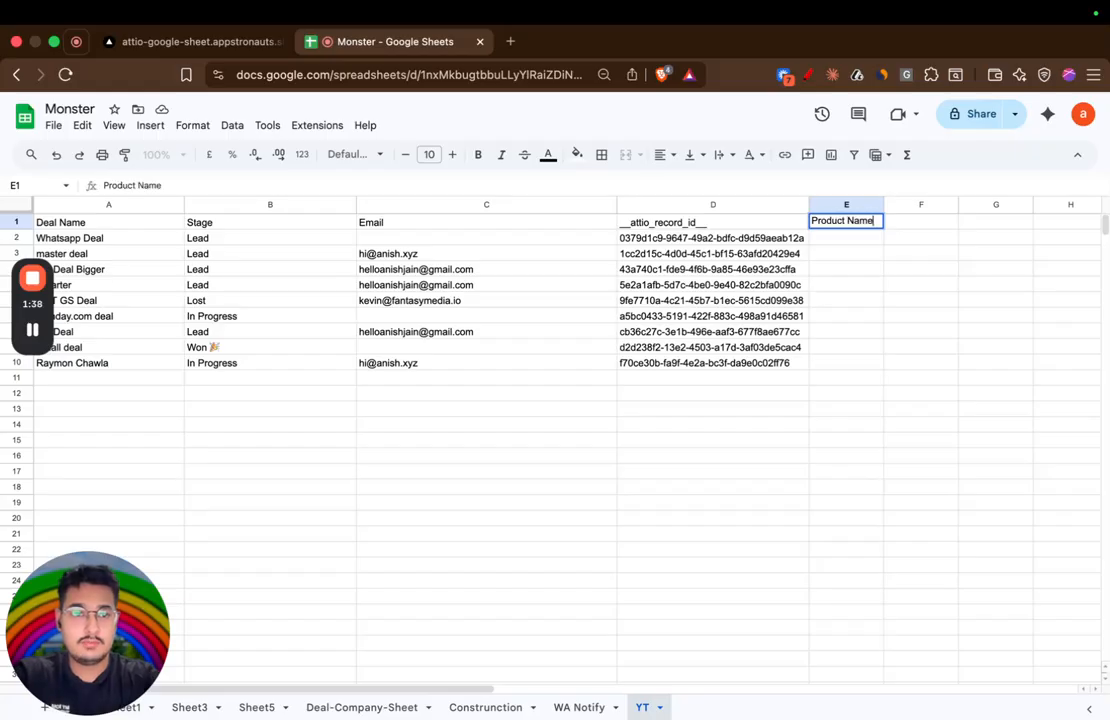
Switch to SheetSync and try to map the Product Name attribute of Product PRO to a sheet column
{"action": "left_click", "coordinate": [198, 41]}
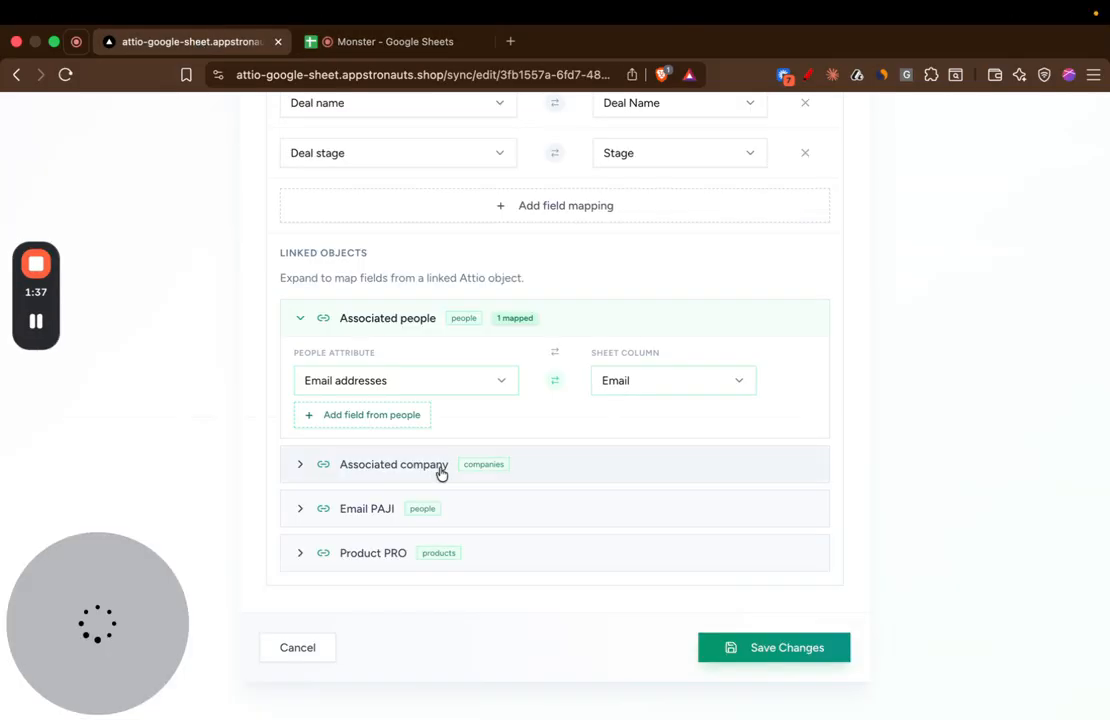
{"action": "left_click", "coordinate": [300, 557]}
{"action": "scroll", "coordinate": [481, 605], "scroll_direction": "down", "scroll_amount": 2}
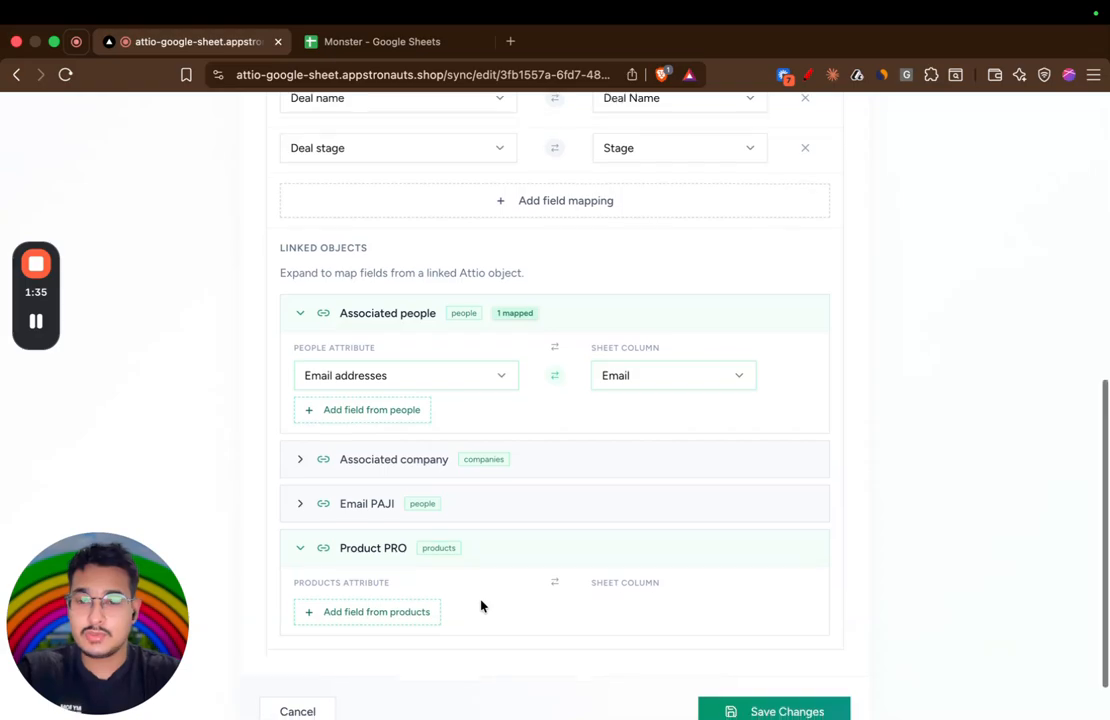
{"action": "left_click", "coordinate": [389, 552]}
{"action": "left_click", "coordinate": [379, 547]}
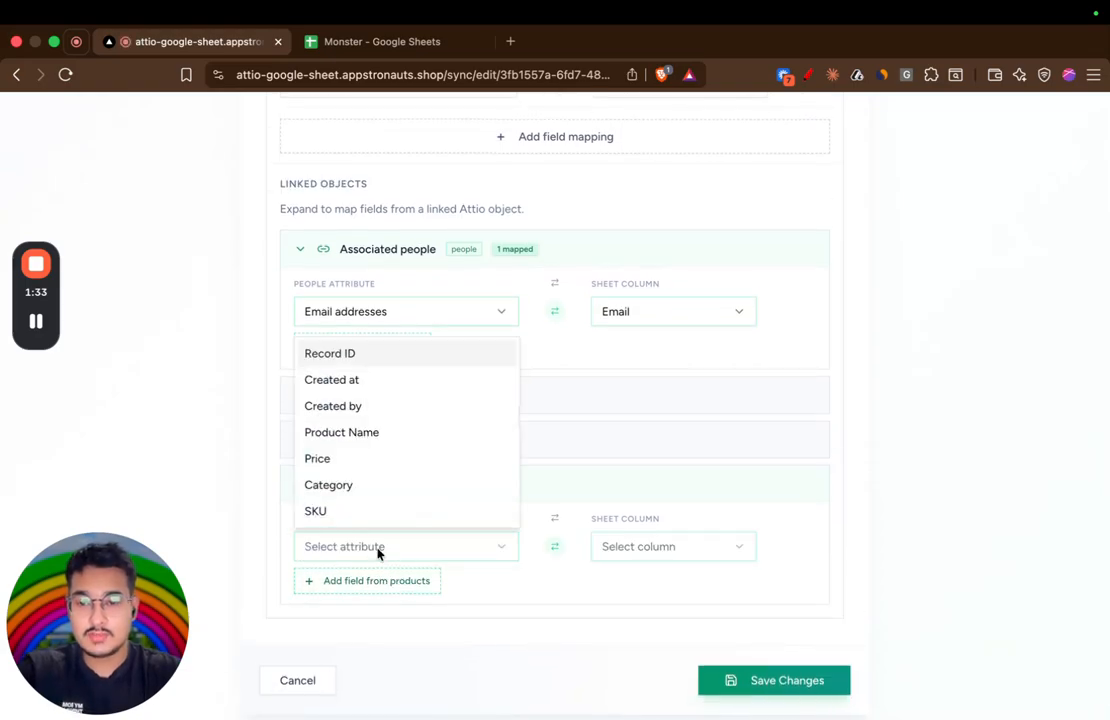
{"action": "left_click", "coordinate": [362, 433]}
{"action": "left_click", "coordinate": [626, 550]}
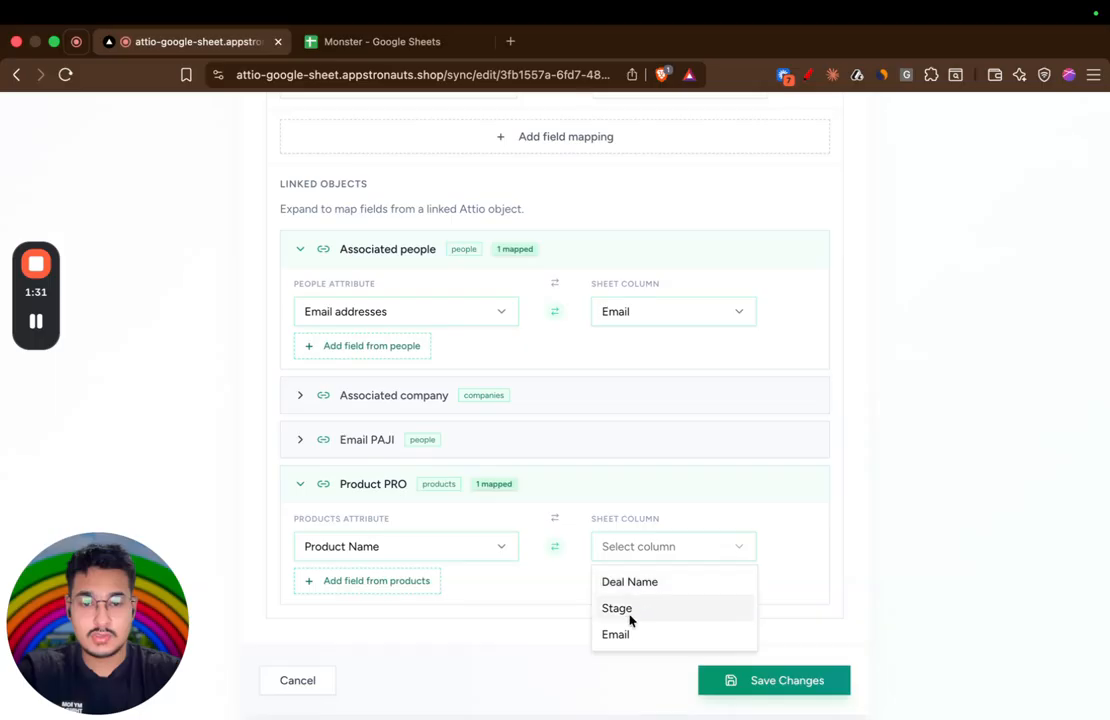
{"action": "left_click", "coordinate": [628, 550]}
{"action": "left_click", "coordinate": [662, 550]}
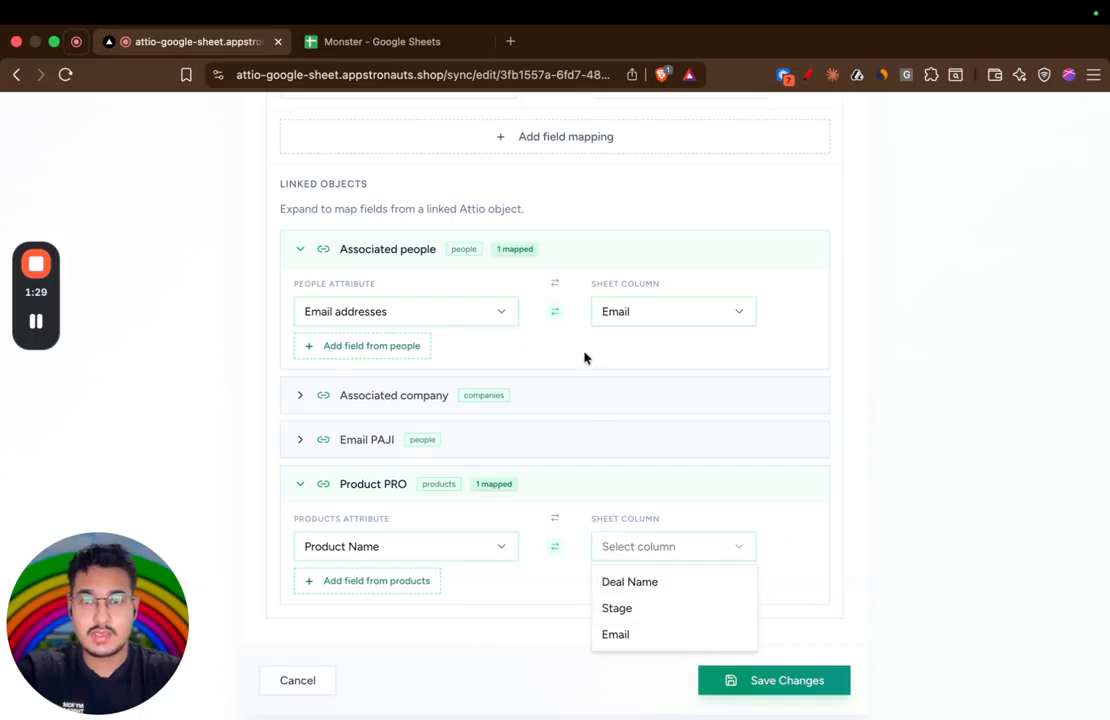
Check the Monster spreadsheet briefly, return to the sync's edit page and reload it
{"action": "left_click", "coordinate": [433, 33]}
{"action": "key", "text": "super+1"}
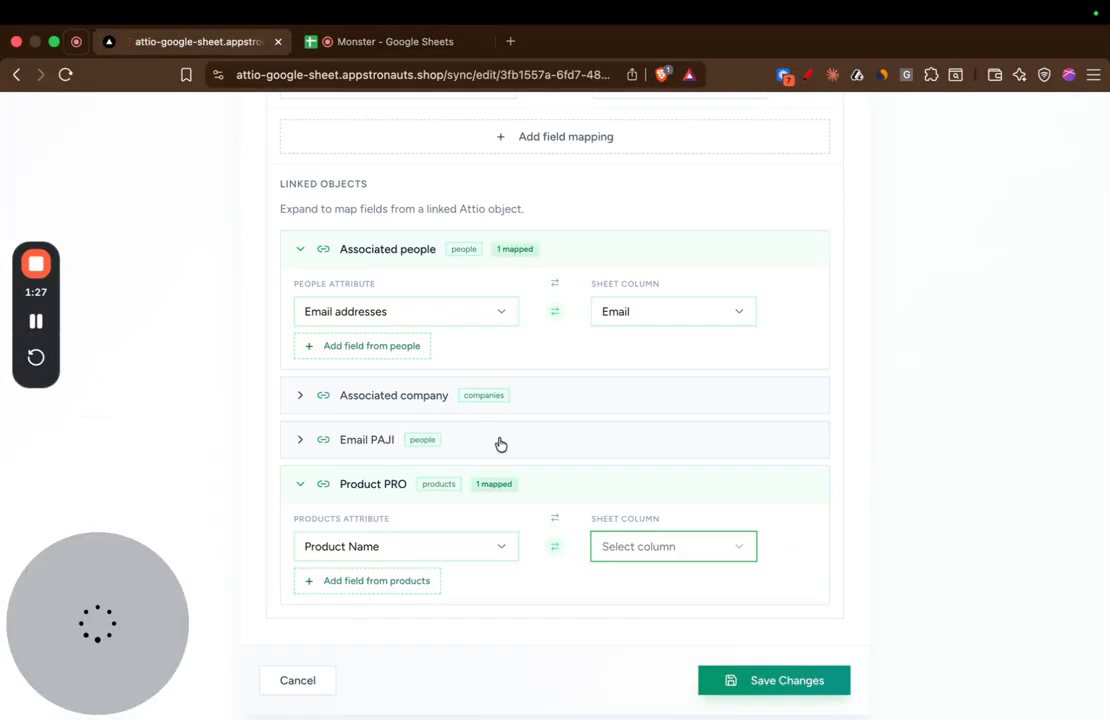
{"action": "left_click", "coordinate": [642, 548]}
{"action": "left_click", "coordinate": [65, 74]}
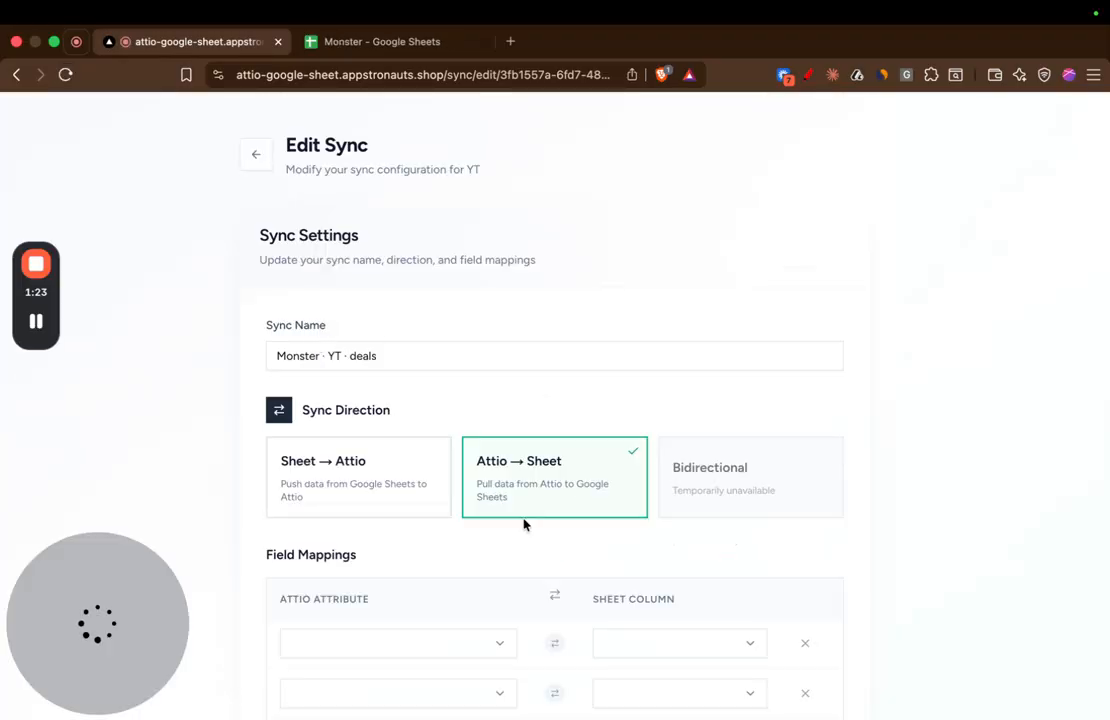
Add a field row under the Product PRO linked object and select its Product Name attribute
{"action": "scroll", "coordinate": [523, 525], "scroll_direction": "down", "scroll_amount": 3}
{"action": "scroll", "coordinate": [396, 582], "scroll_direction": "down", "scroll_amount": 5}
{"action": "left_click", "coordinate": [362, 548]}
{"action": "scroll", "coordinate": [377, 609], "scroll_direction": "down", "scroll_amount": 1}
{"action": "left_click", "coordinate": [376, 556]}
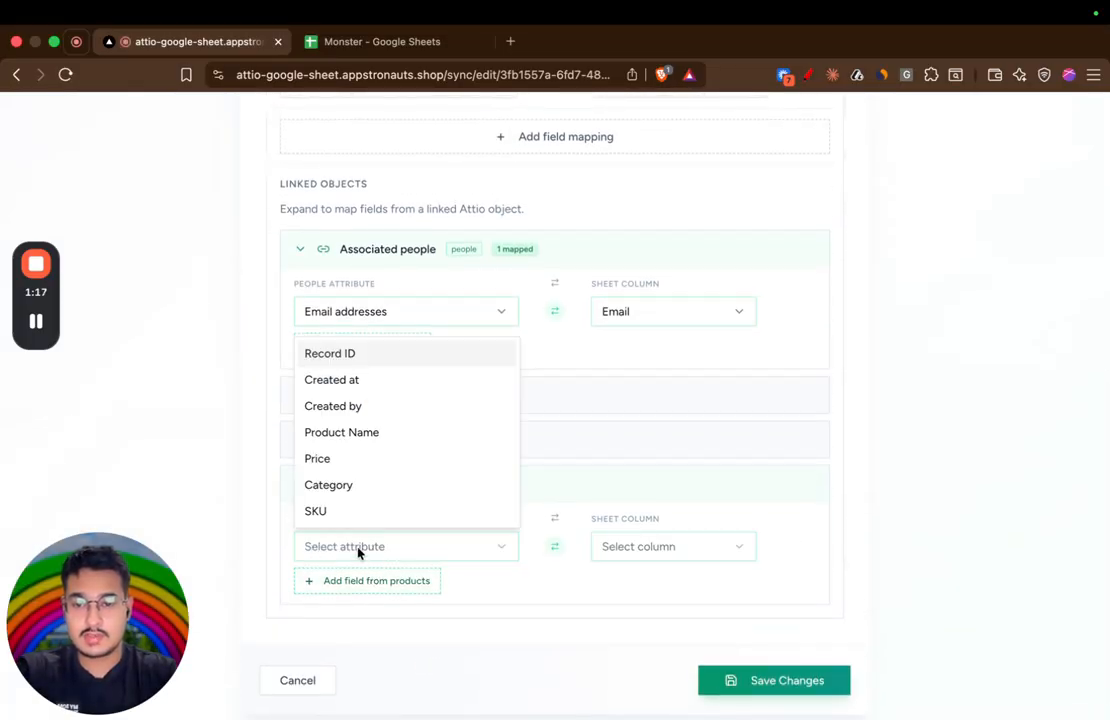
{"action": "left_click", "coordinate": [337, 436]}
Look through the sheet columns offered for the Product PRO product name mapping
{"action": "left_click", "coordinate": [607, 548]}
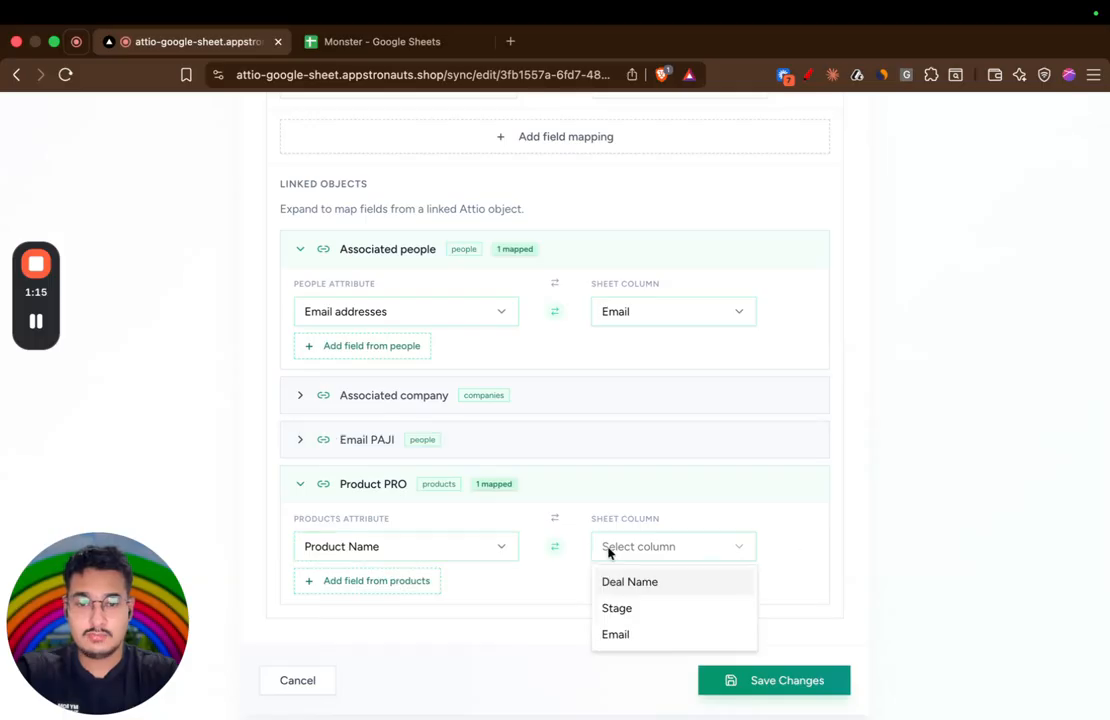
{"action": "left_click", "coordinate": [627, 637]}
{"action": "left_click", "coordinate": [664, 540]}
{"action": "left_click", "coordinate": [641, 582]}
{"action": "left_click", "coordinate": [638, 559]}
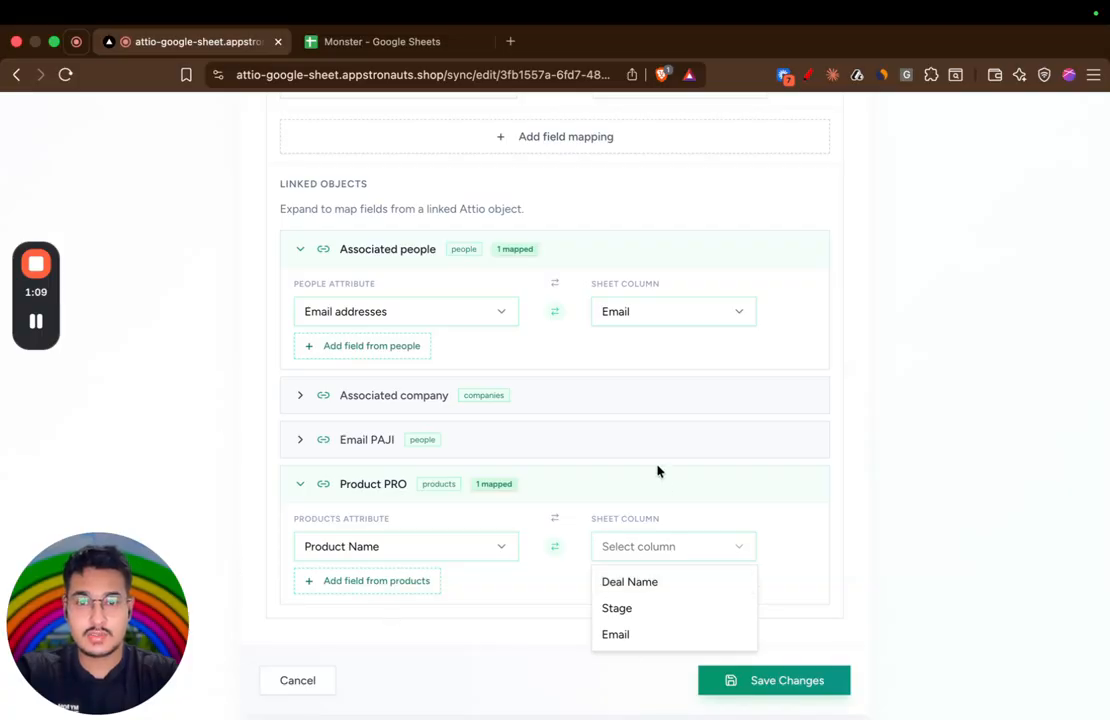
{"action": "left_click", "coordinate": [569, 148]}
Add an empty field mapping row for the deals and check which sheet columns it offers
{"action": "scroll", "coordinate": [570, 160], "scroll_direction": "up", "scroll_amount": 4}
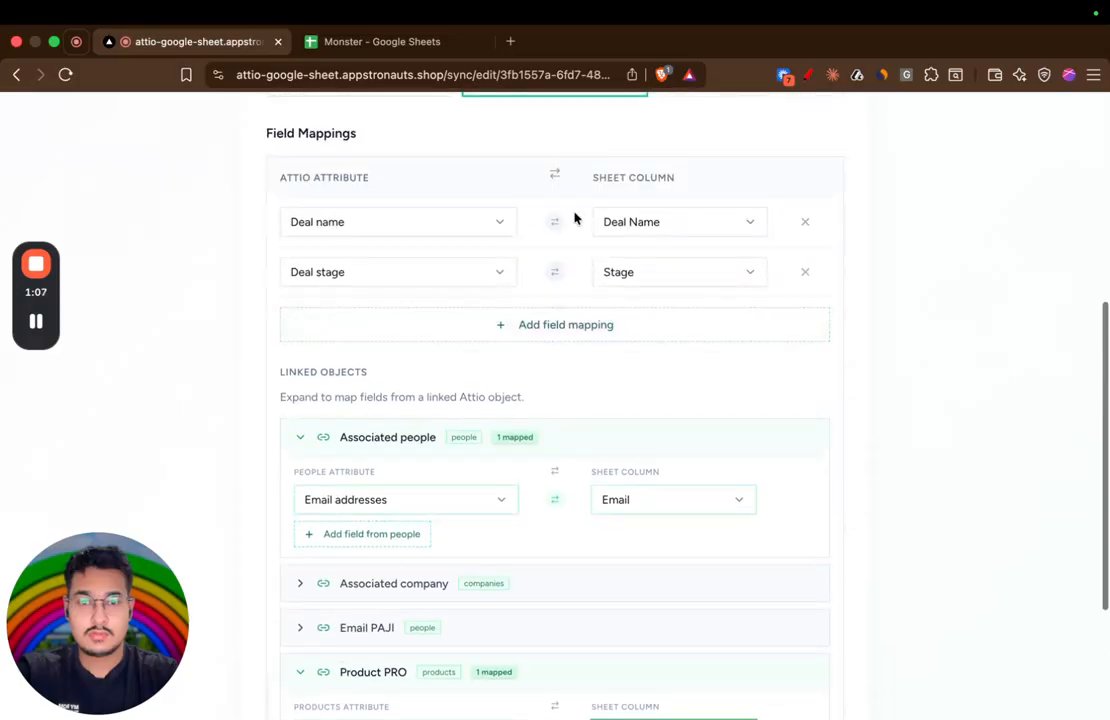
{"action": "left_click", "coordinate": [566, 326]}
{"action": "left_click", "coordinate": [653, 334]}
{"action": "left_click", "coordinate": [515, 408]}
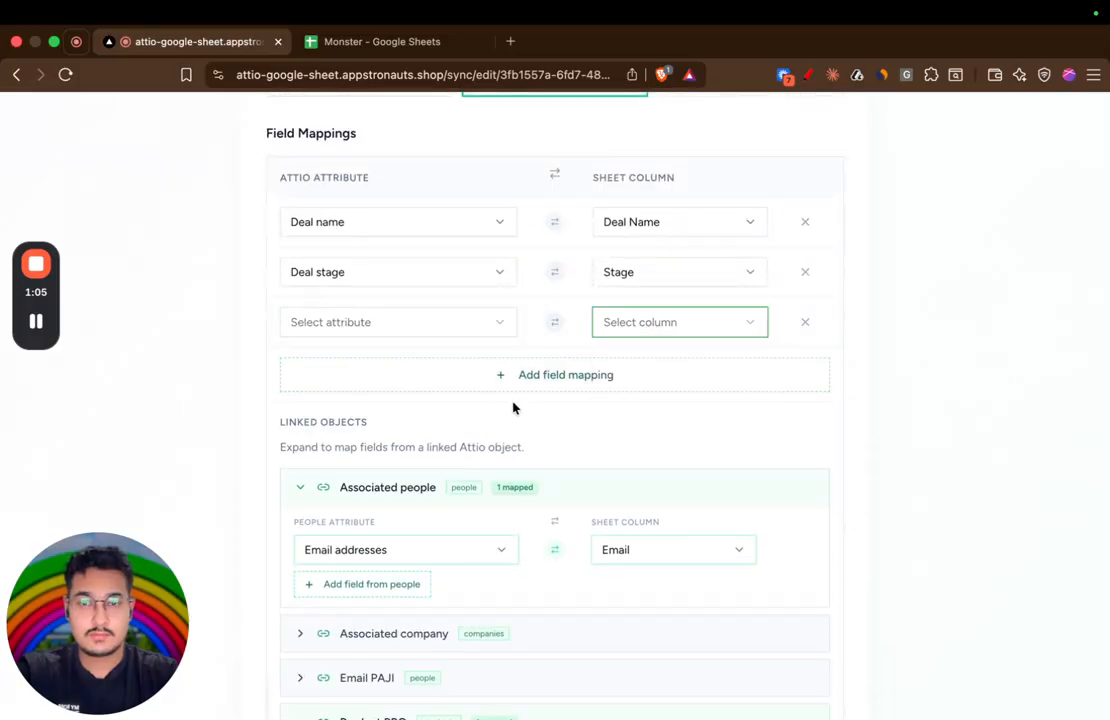
Switch to the Monster spreadsheet and commit the Product Name header in cell E1
{"action": "left_click", "coordinate": [345, 42]}
{"action": "left_click", "coordinate": [905, 302]}
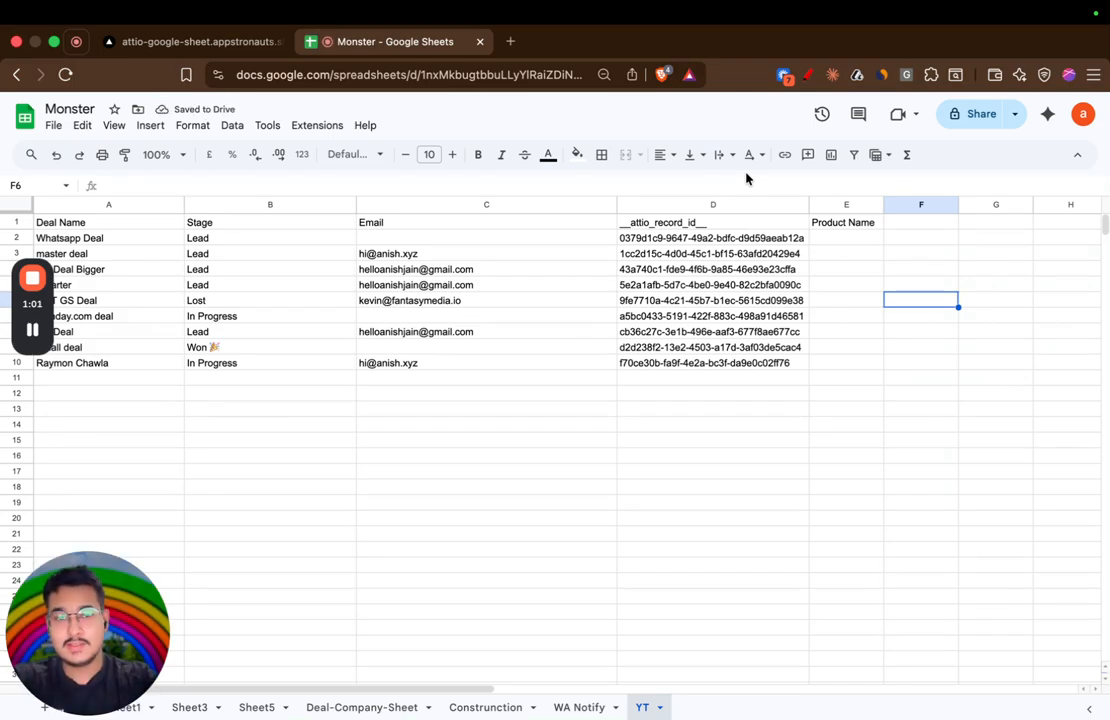
Switch to SheetSync, map Product PRO's Product Name attribute to the Product Name sheet column and save the sync changes
{"action": "left_click", "coordinate": [175, 45]}
{"action": "scroll", "coordinate": [535, 325], "scroll_direction": "down", "scroll_amount": 5}
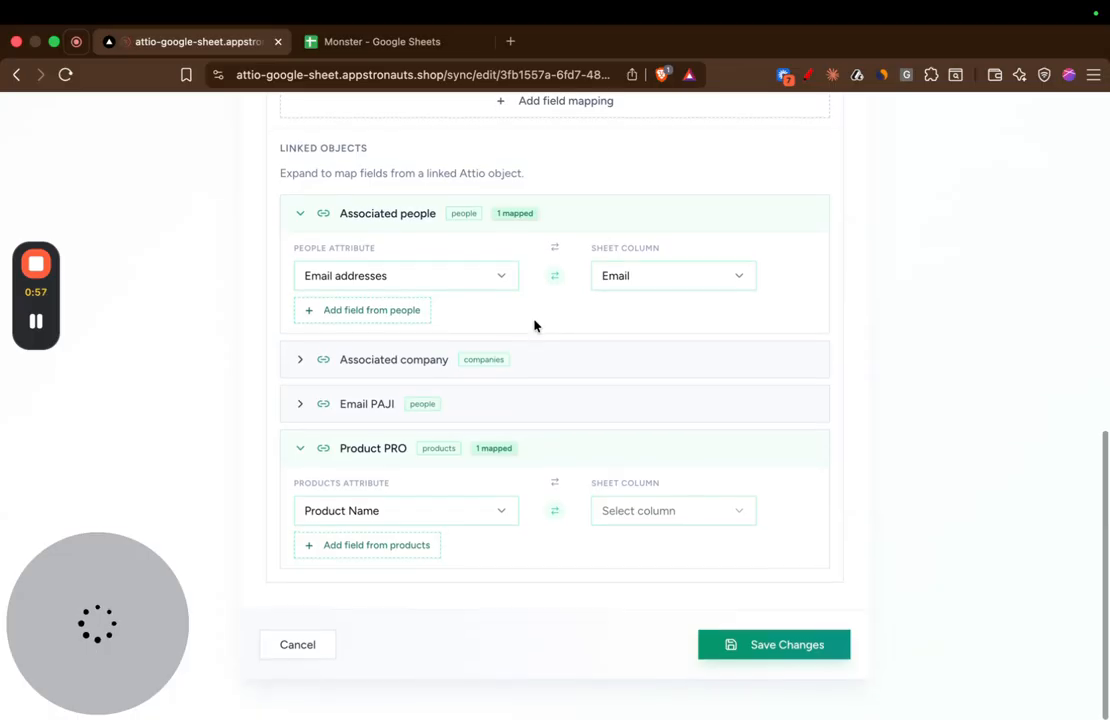
{"action": "left_click", "coordinate": [661, 531]}
{"action": "left_click", "coordinate": [636, 627]}
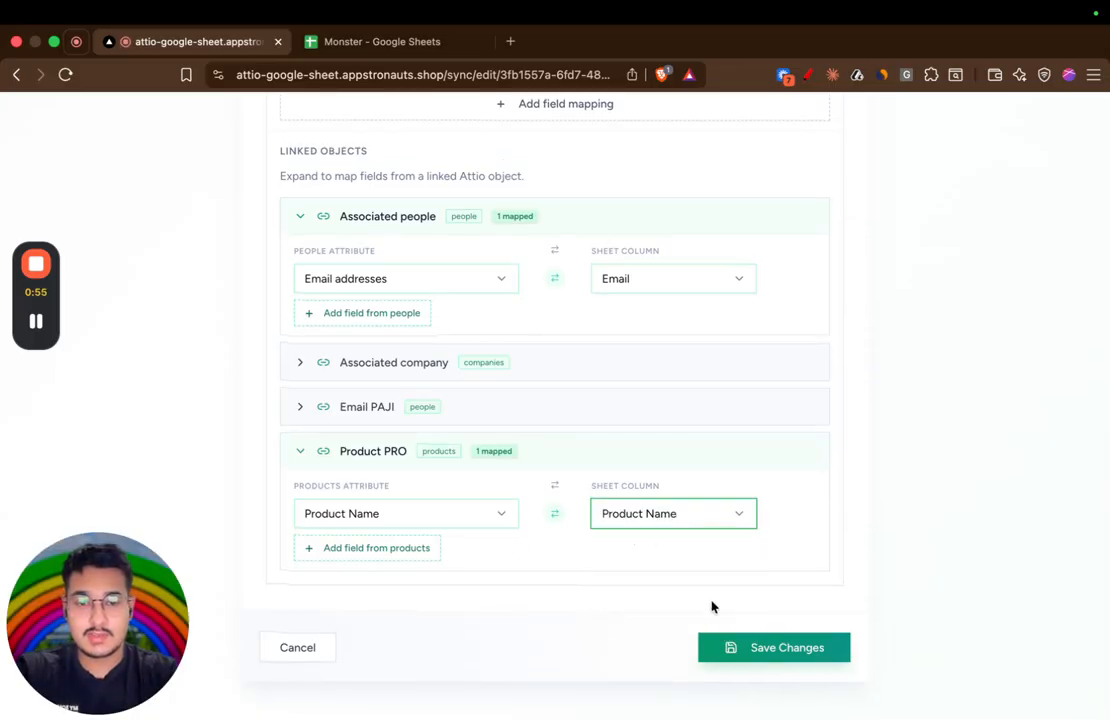
{"action": "left_click", "coordinate": [730, 651]}
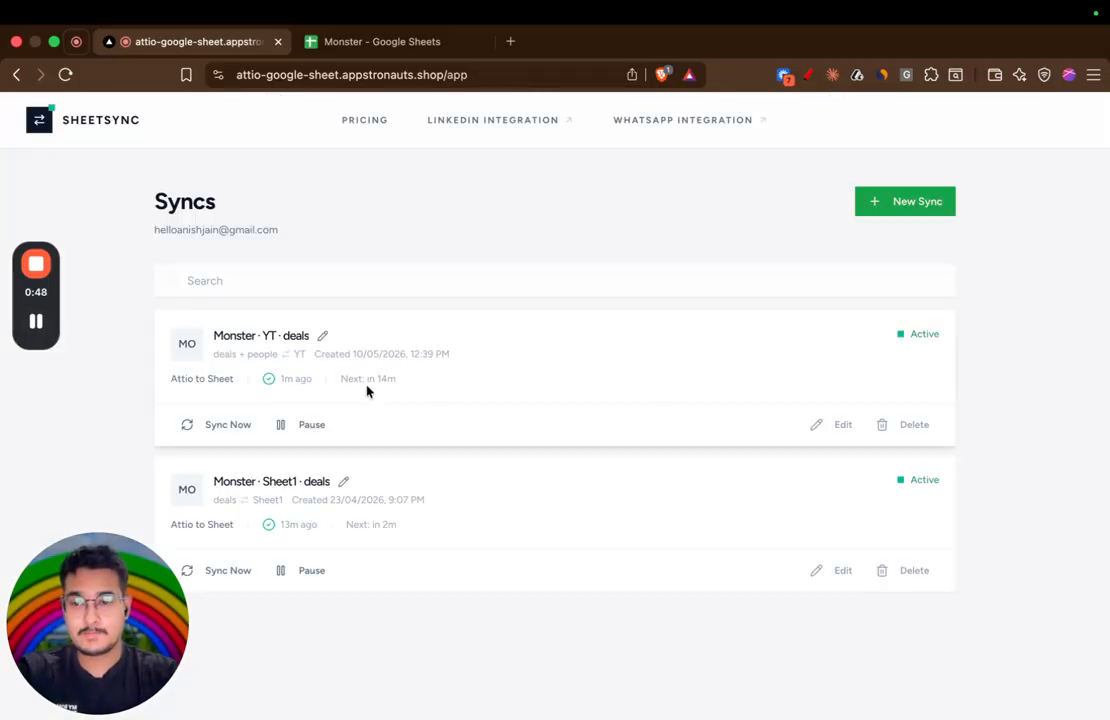
Run the Monster · YT · deals sync immediately, switch to the Monster spreadsheet and widen column E
{"action": "left_click_drag", "start_coordinate": [329, 367], "coordinate": [402, 380]}
{"action": "left_click", "coordinate": [235, 426]}
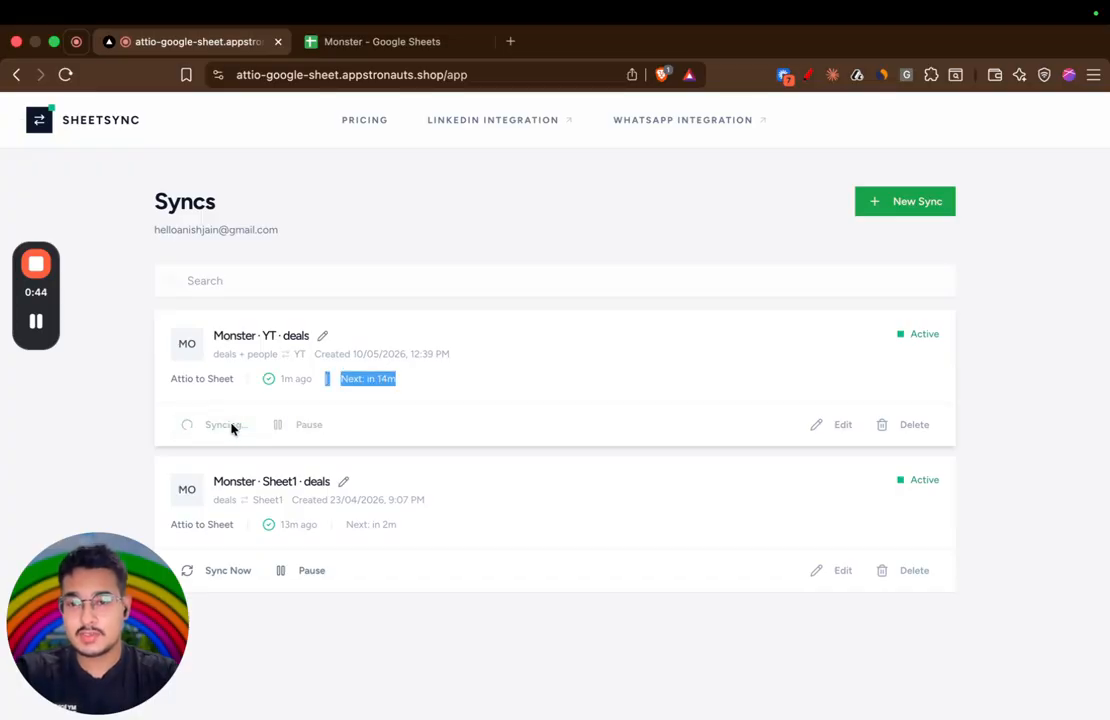
{"action": "left_click", "coordinate": [352, 44]}
{"action": "left_click_drag", "start_coordinate": [884, 204], "coordinate": [937, 204]}
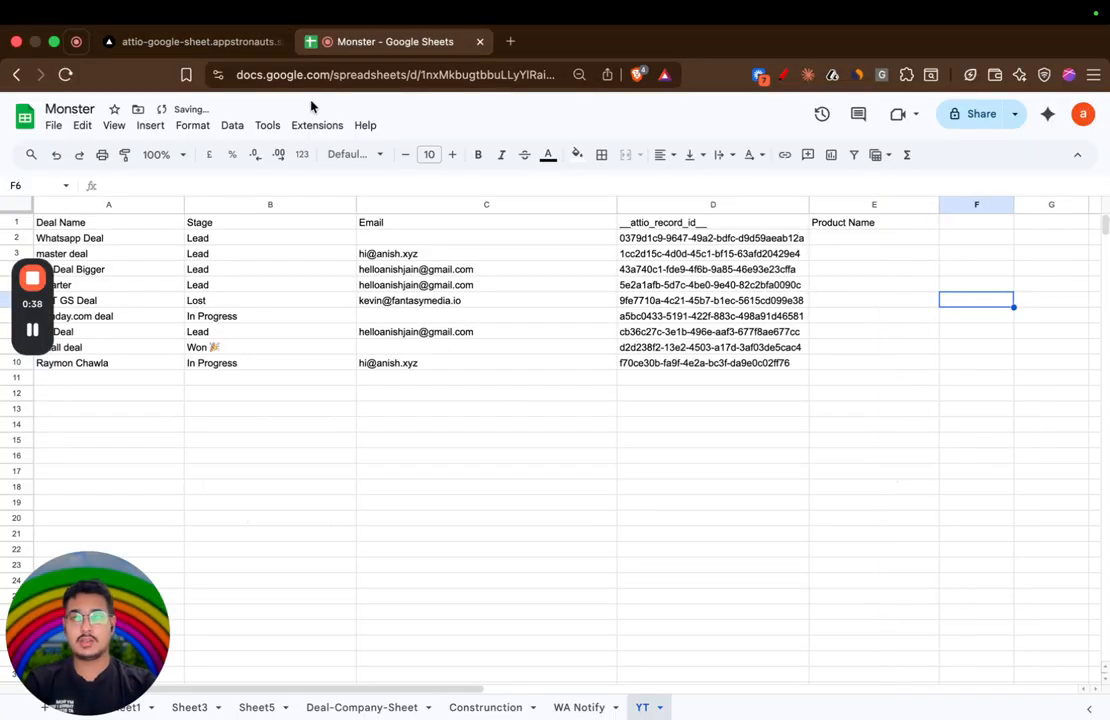